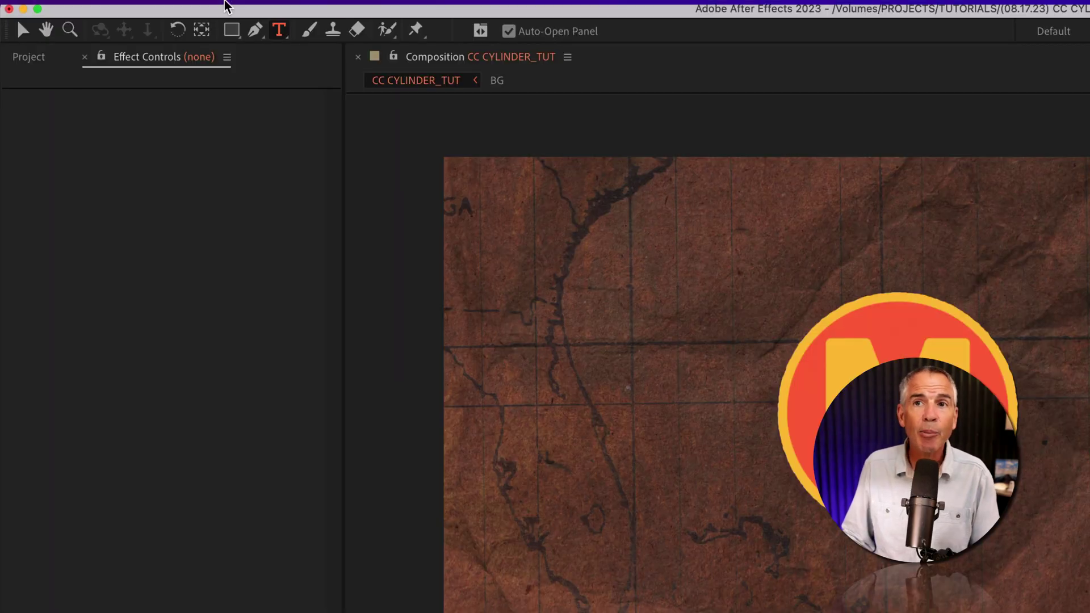
- Open the New Composition dialog from the Composition menu
mouse_move(150, 7)
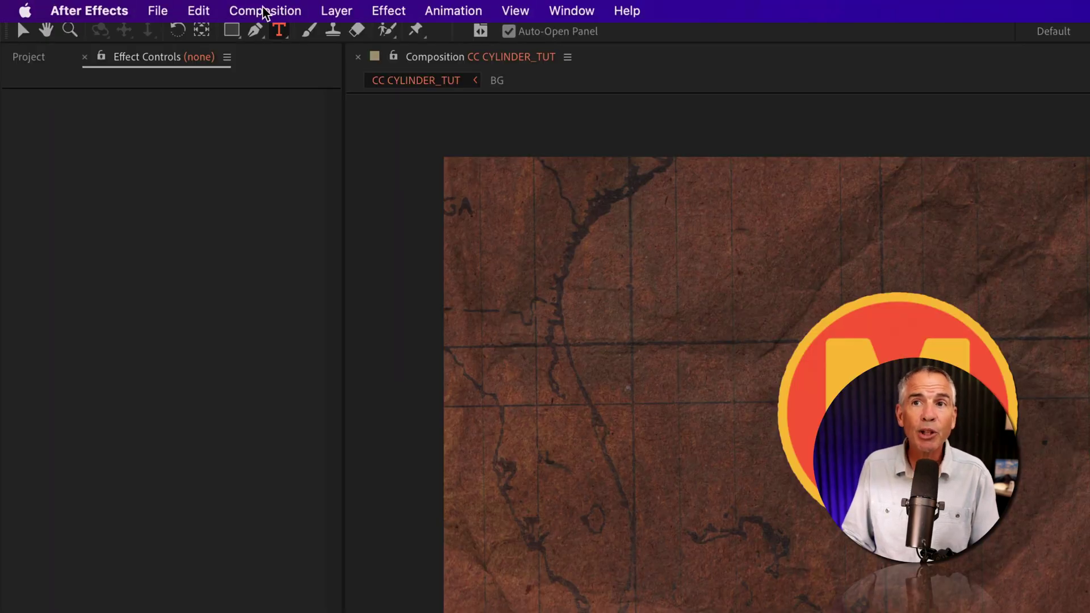
left_click(272, 11)
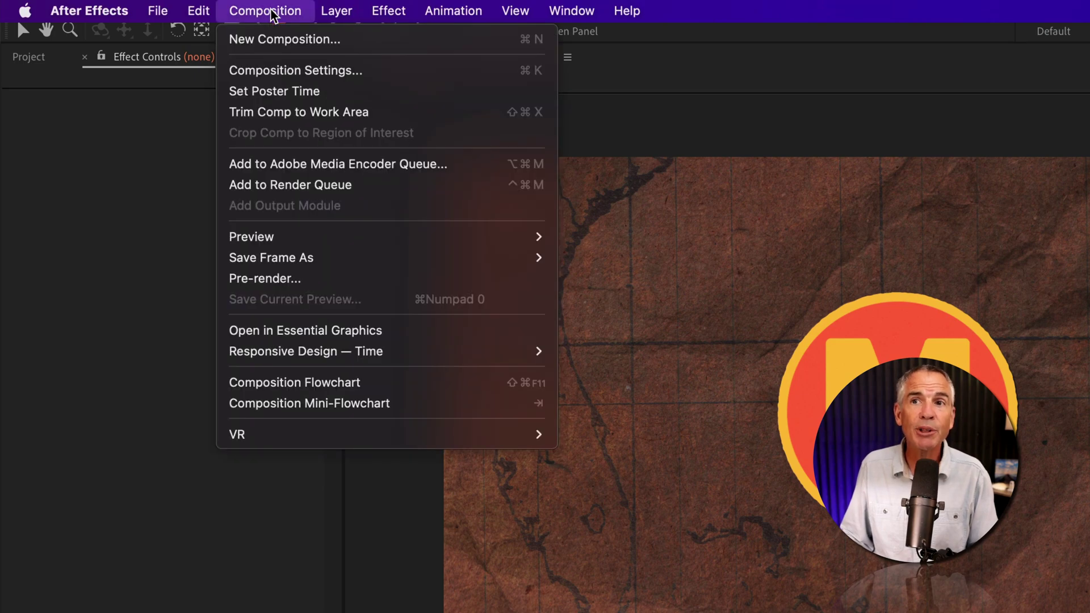
left_click(284, 40)
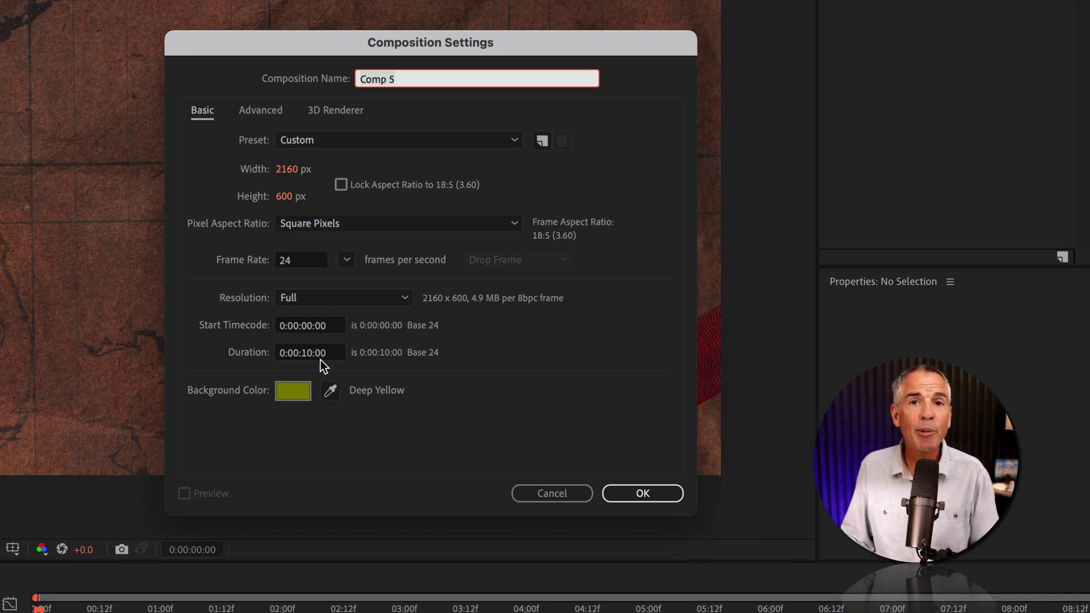
- Name the comp TEXT + CC CYLINDER, add 'Learn. Create. Move Forward.' text, and centre it both ways
type("TEXT + CC CYLINDER")
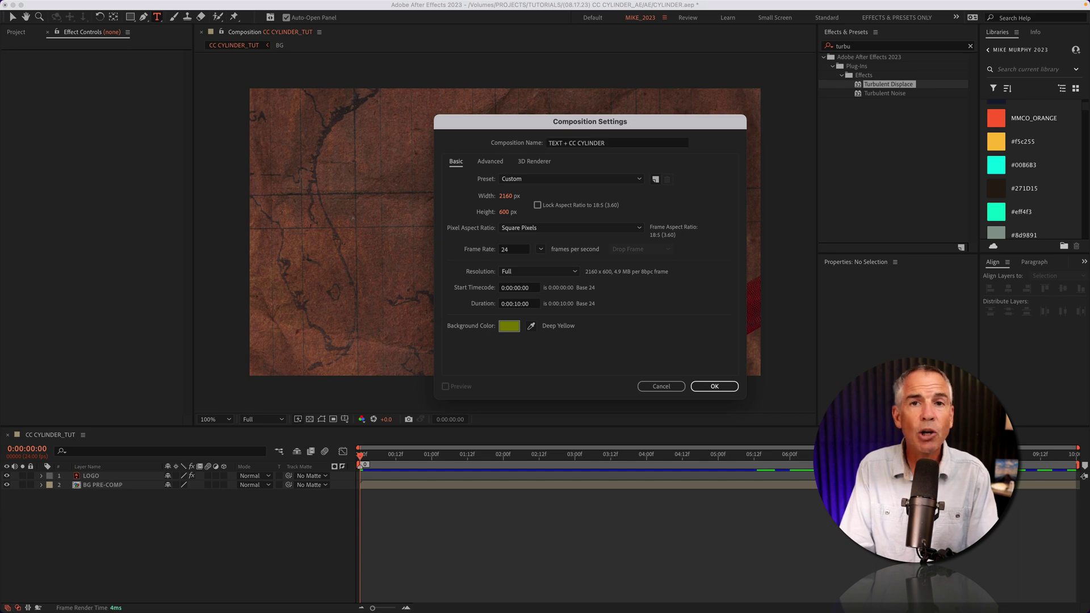
key("Return")
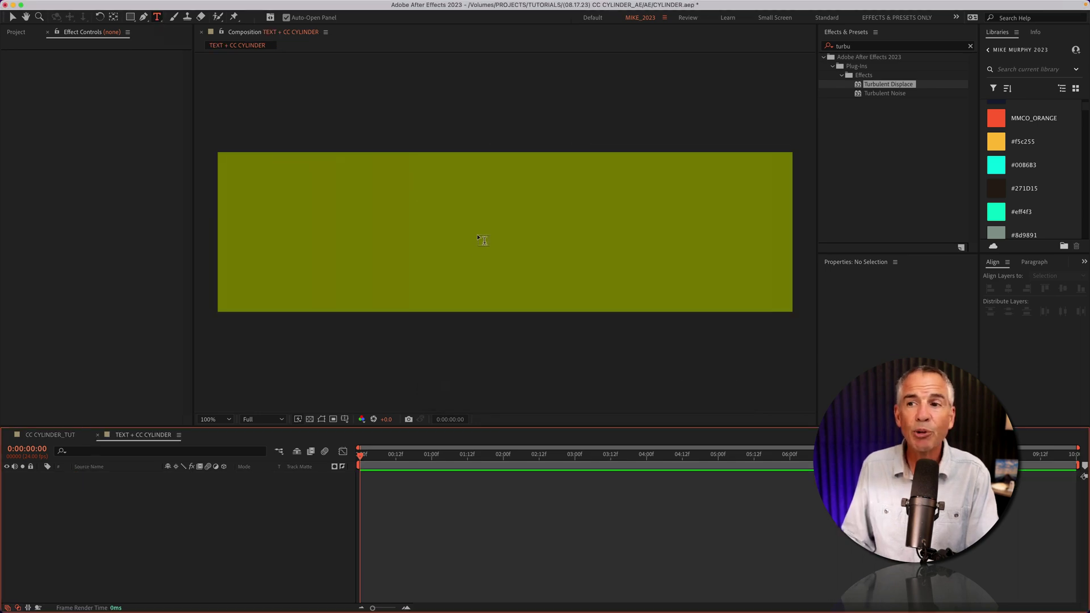
left_click(482, 240)
type("Learn. Create. Move Forward.")
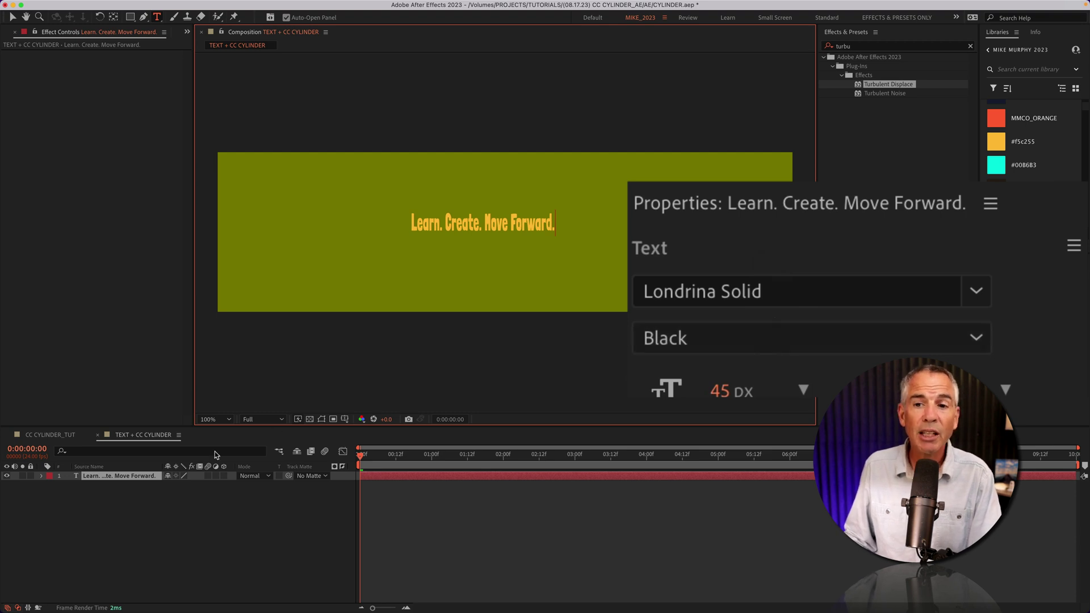
left_click(1005, 289)
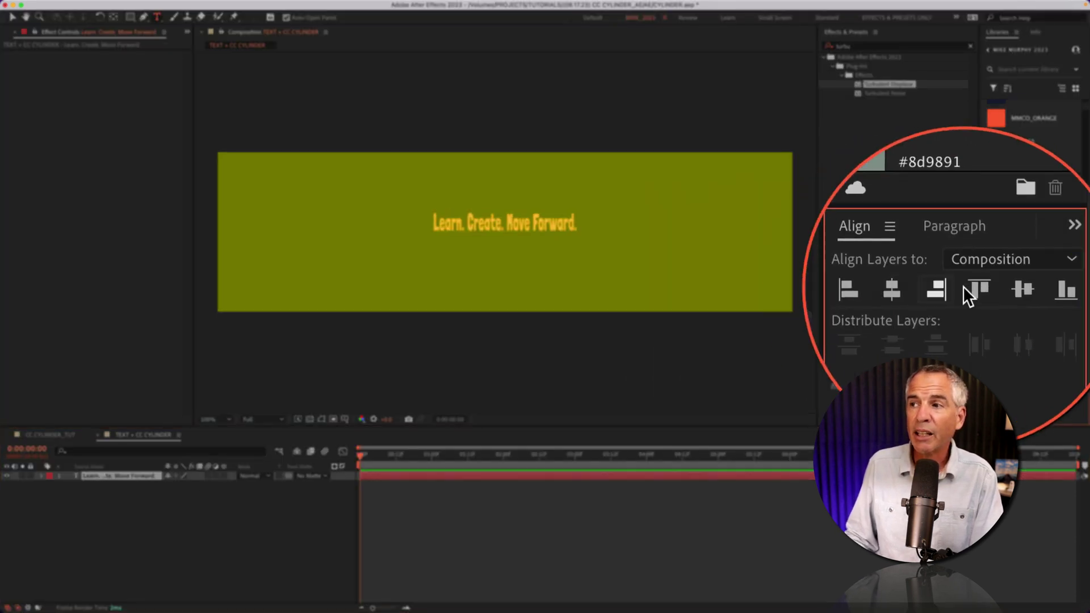
left_click(1063, 288)
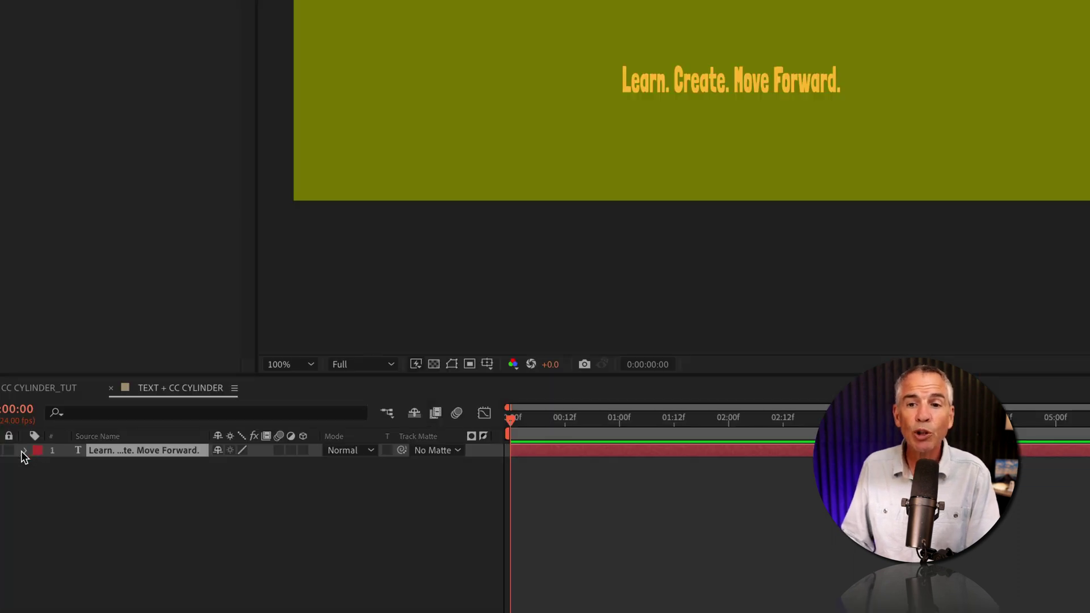
- Add a repeat(4) expression to the text layer's Source Text property
left_click(24, 451)
left_click(39, 466)
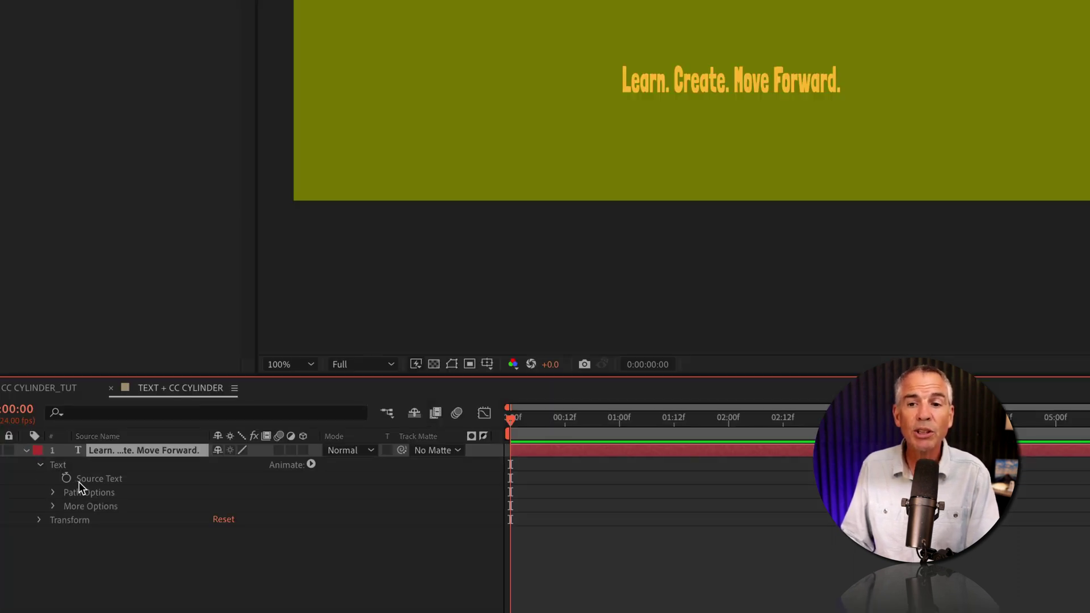
key("alt")
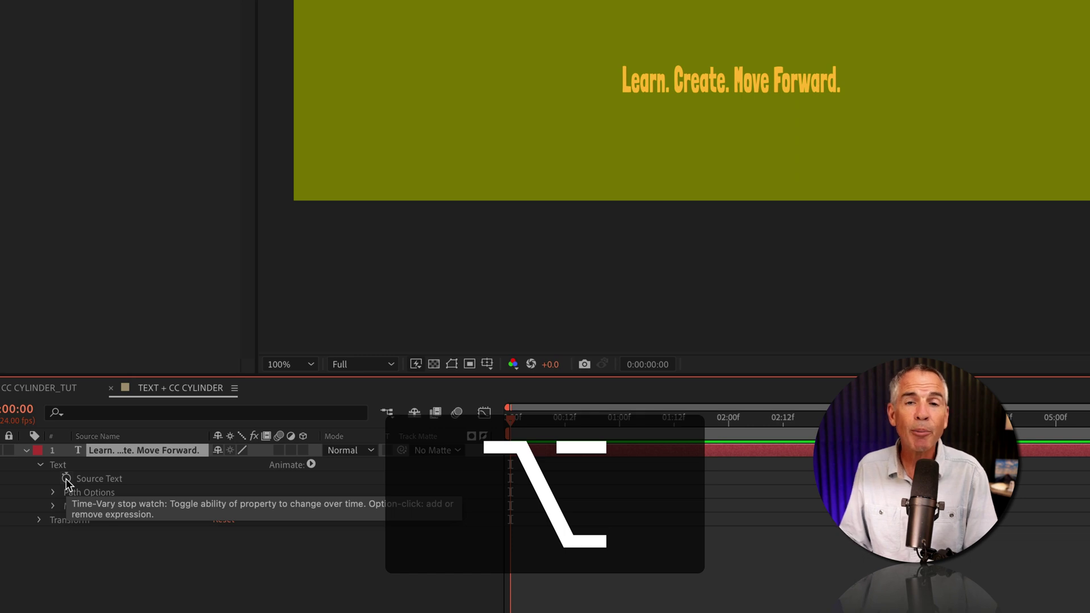
left_click(66, 479, "alt")
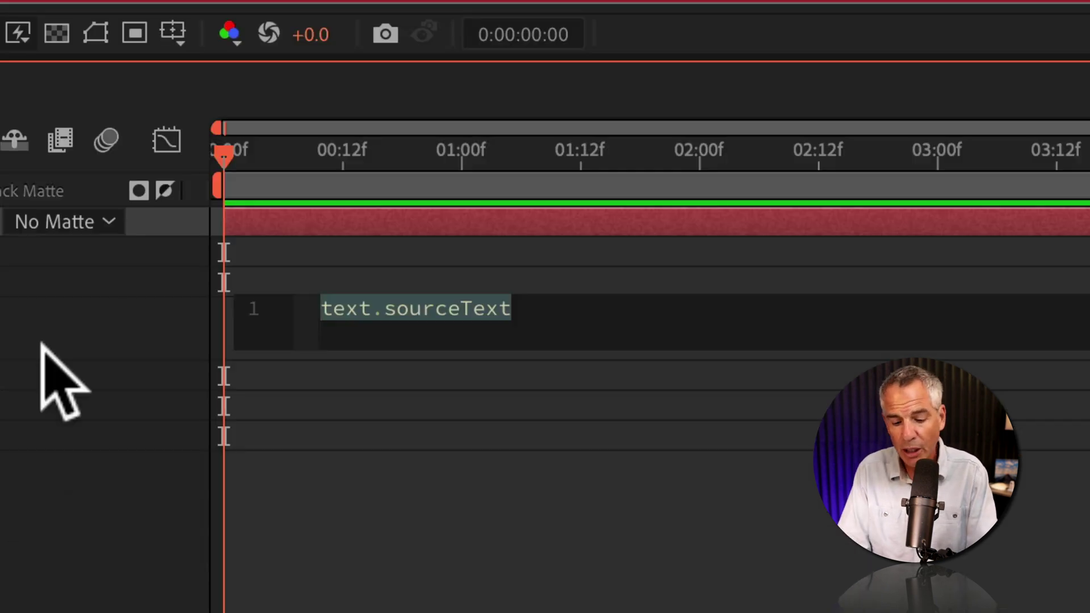
type("repeat")
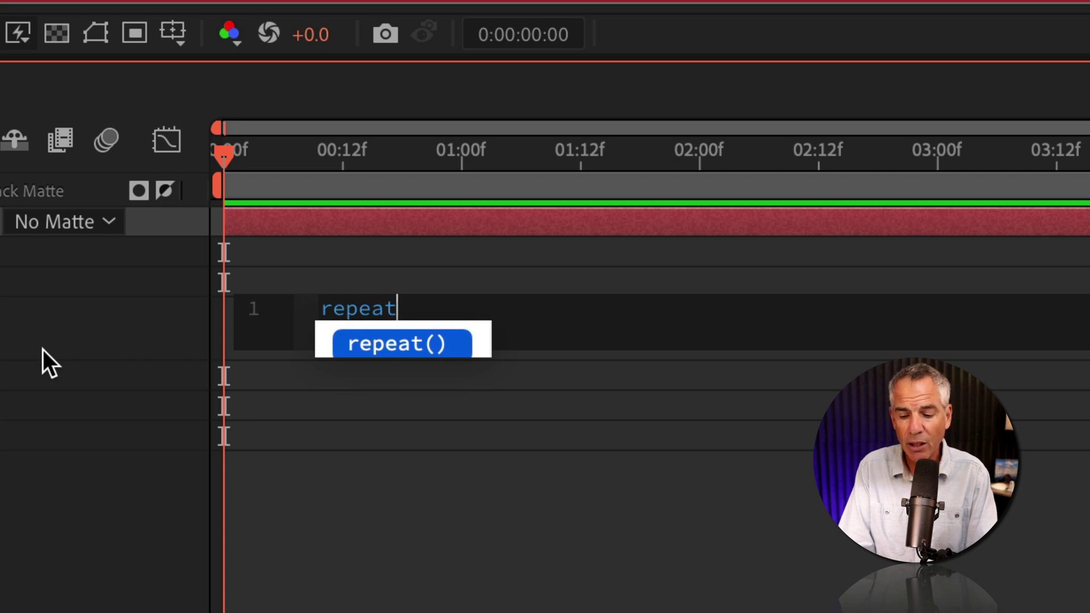
key("Return")
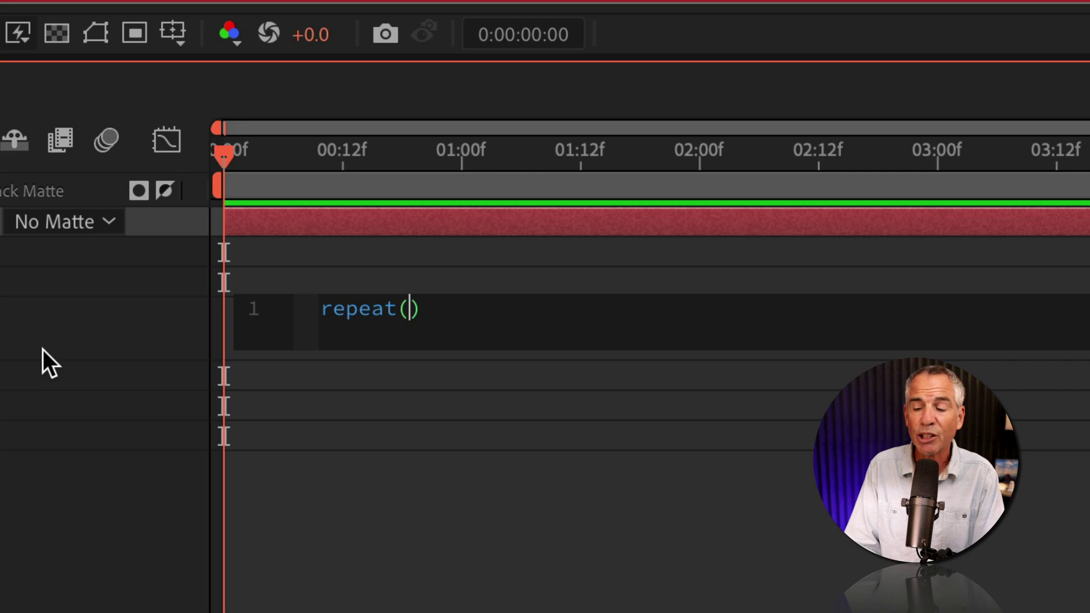
type("4")
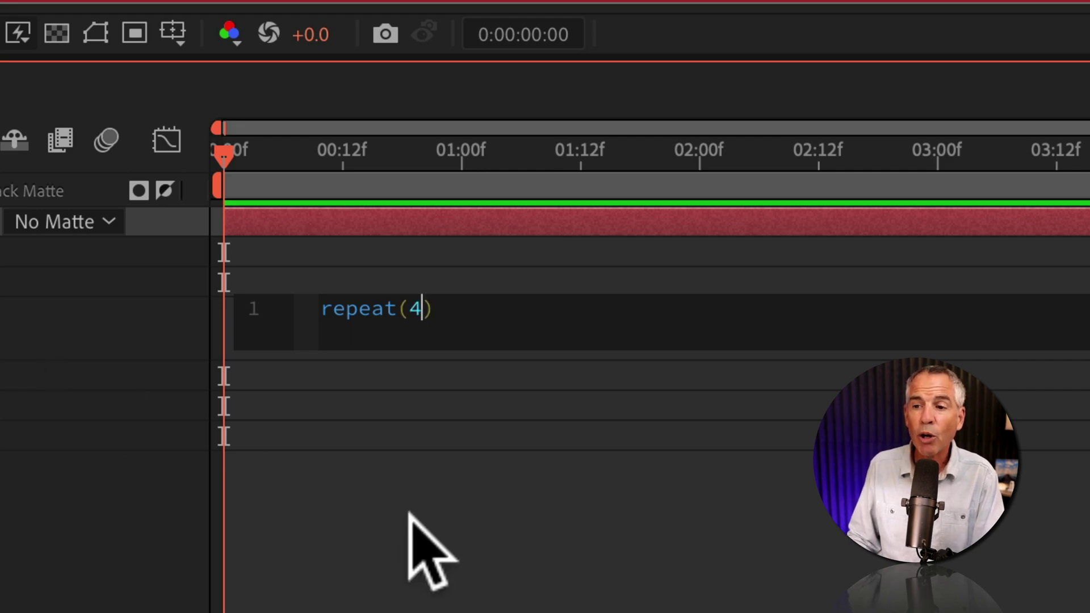
left_click(409, 548)
left_click(875, 91)
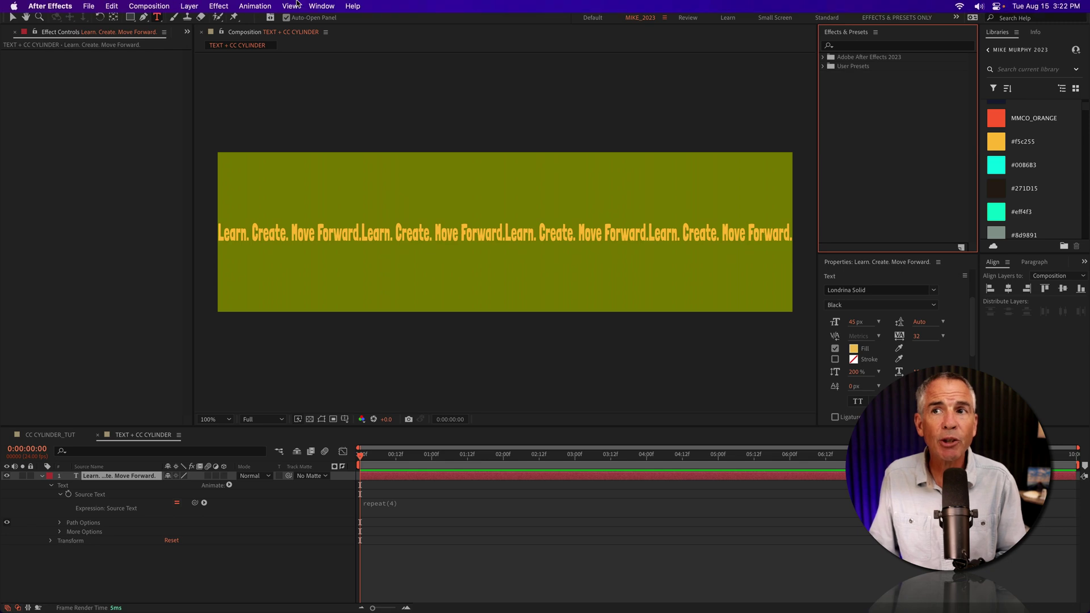
- Show Effects & Presets, search 'cylind', and drag CC Cylinder onto the text layer
left_click(321, 5)
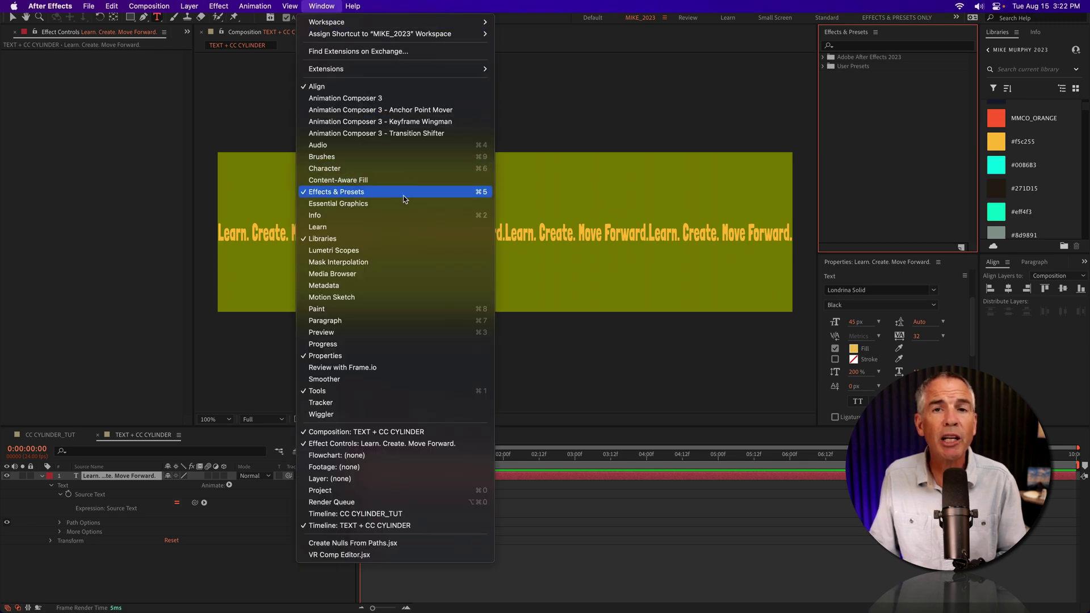
left_click(403, 195)
left_click(843, 47)
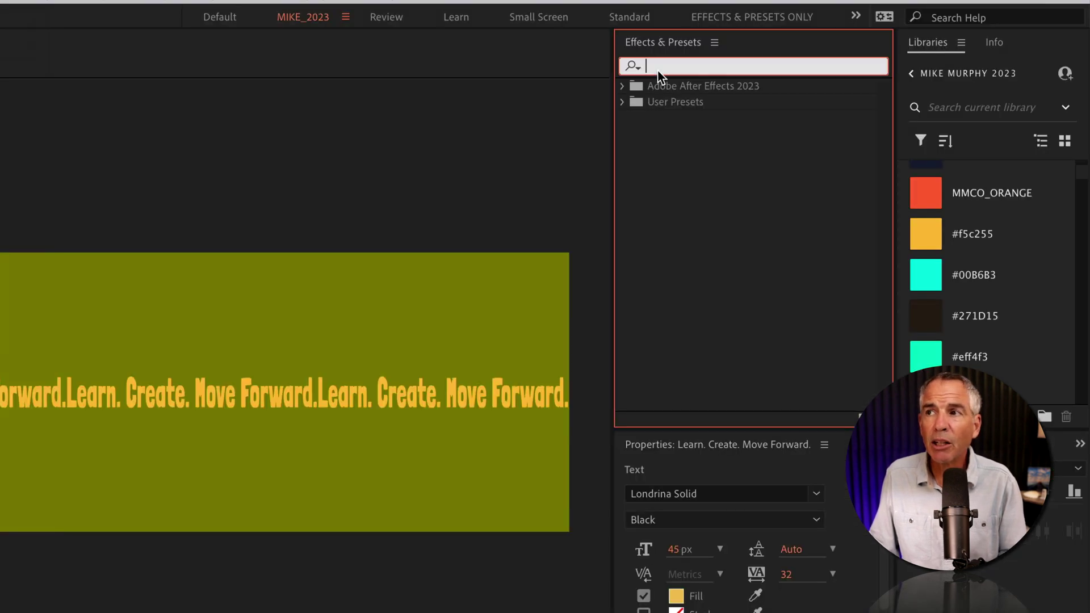
type("cylind")
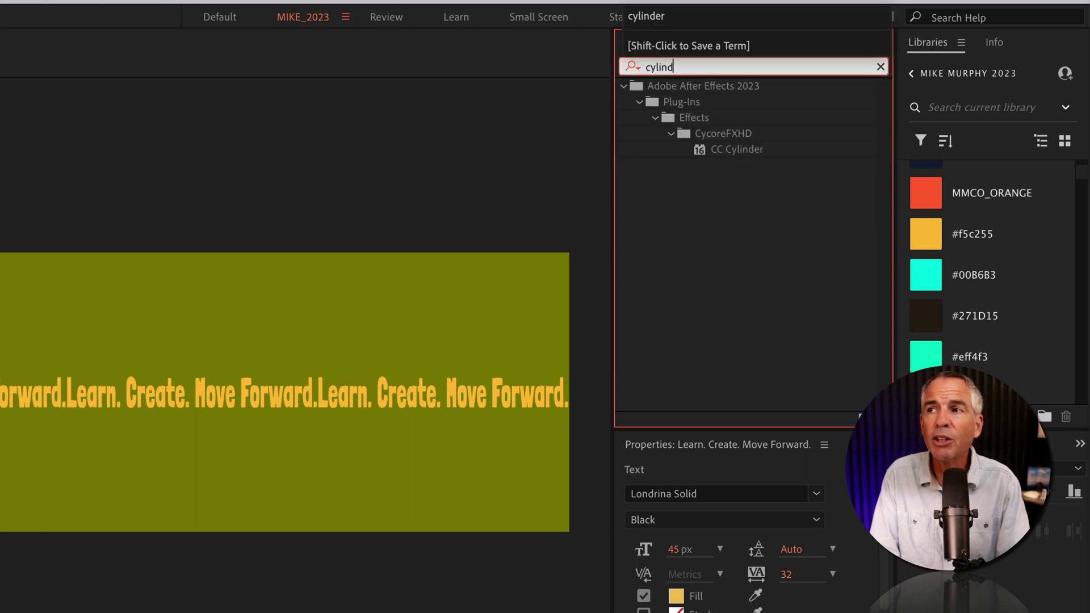
left_click_drag(736, 149, 119, 476)
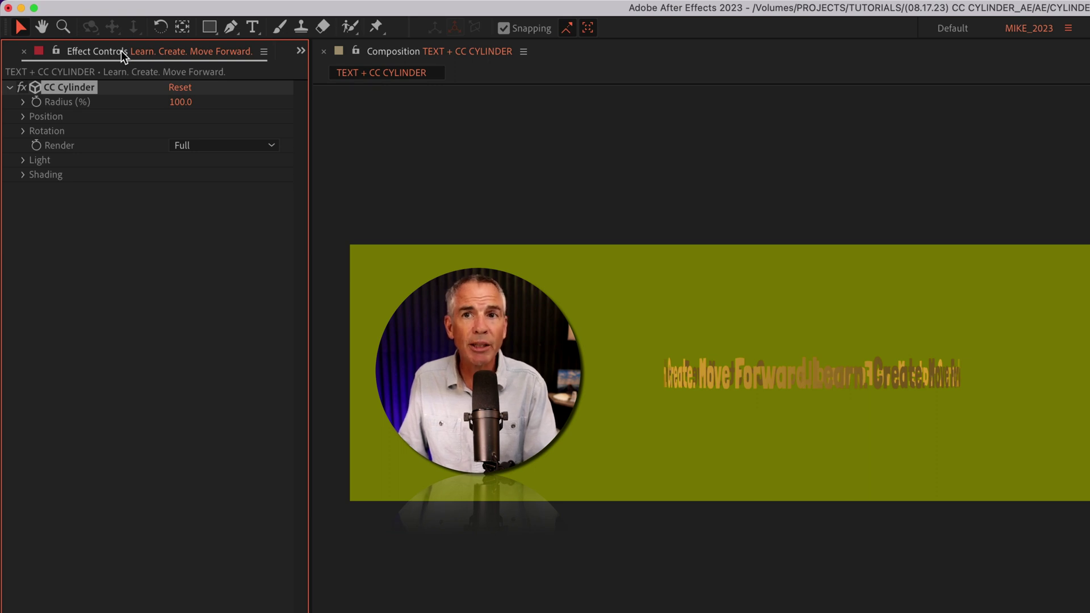
- Set the CC Cylinder radius to 116%, Position Z to 70 and Rotation X to 20°
left_click(181, 102)
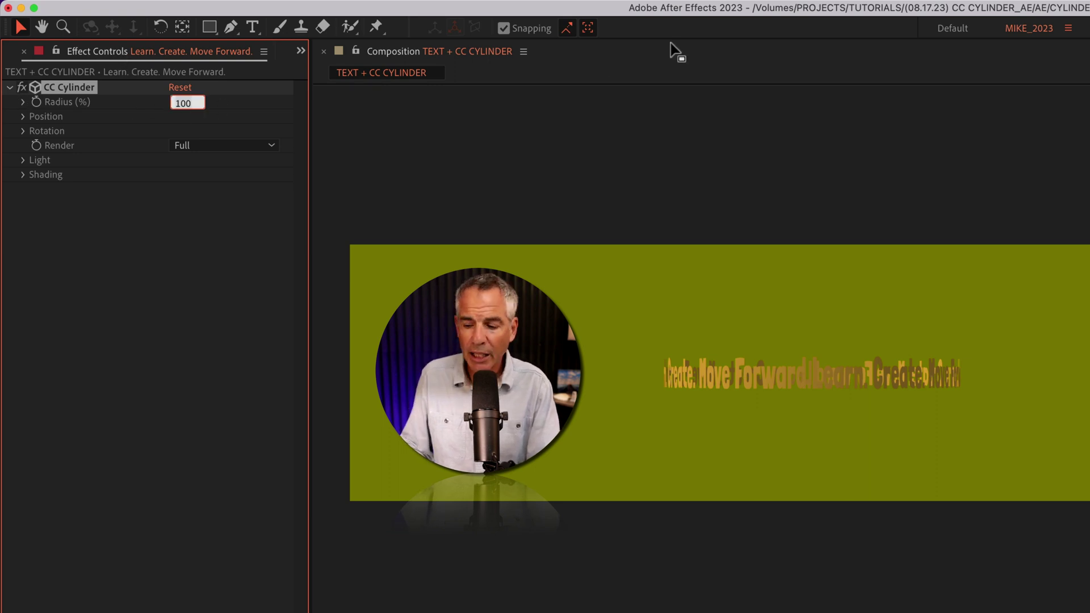
type("116")
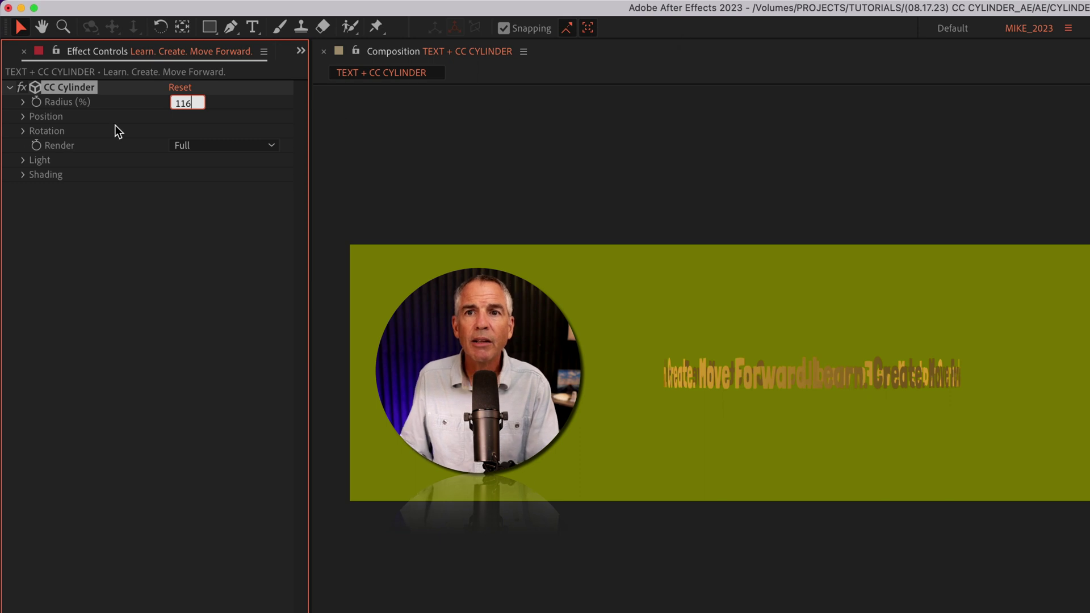
left_click(25, 119)
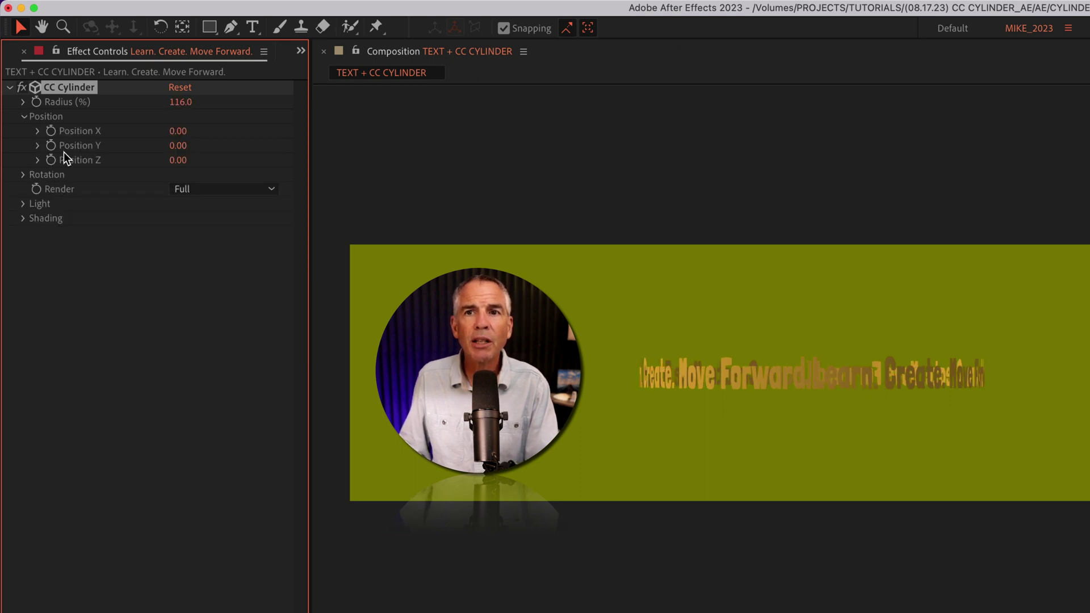
left_click(184, 163)
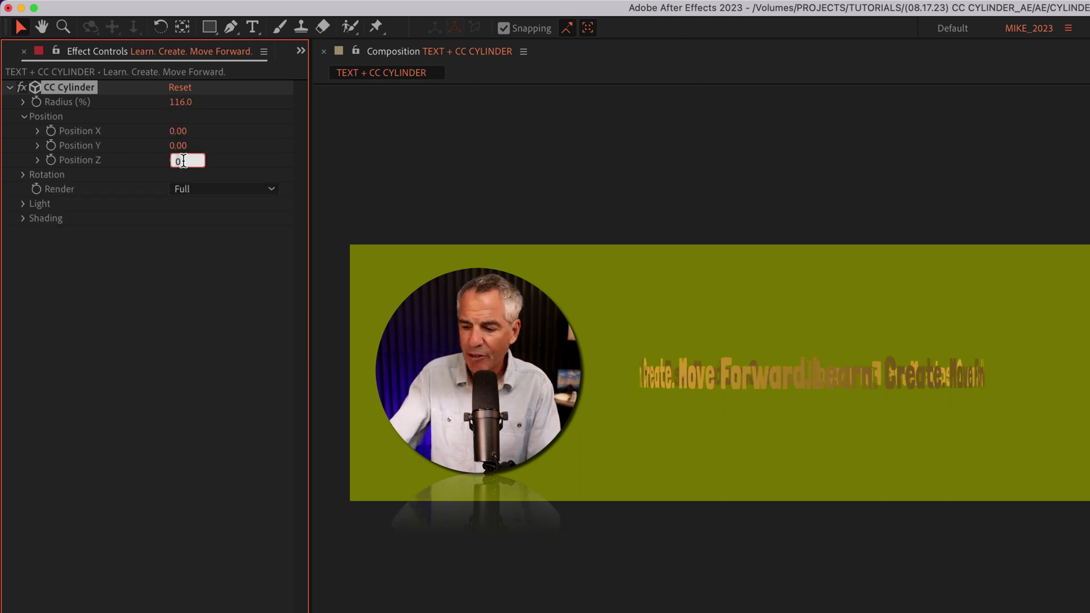
type("70")
key("Return")
left_click(23, 175)
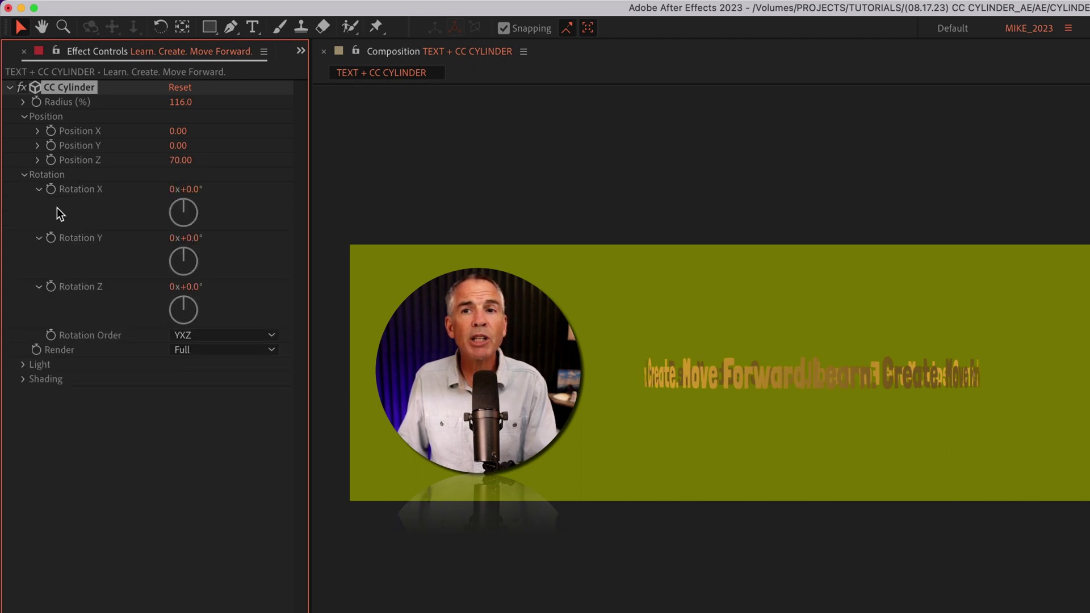
left_click(193, 190)
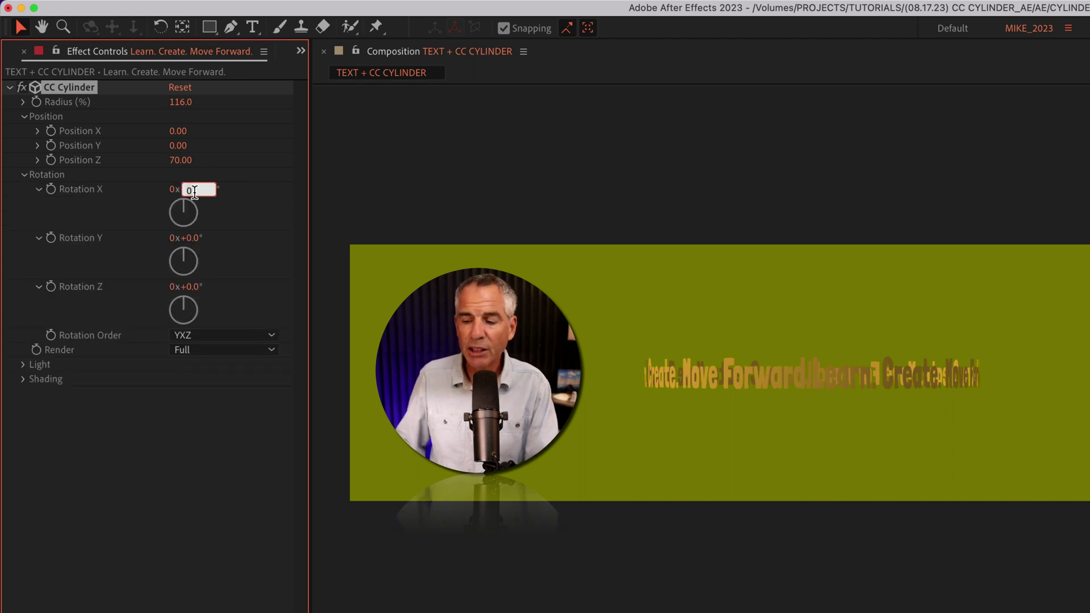
type("20")
key("Return")
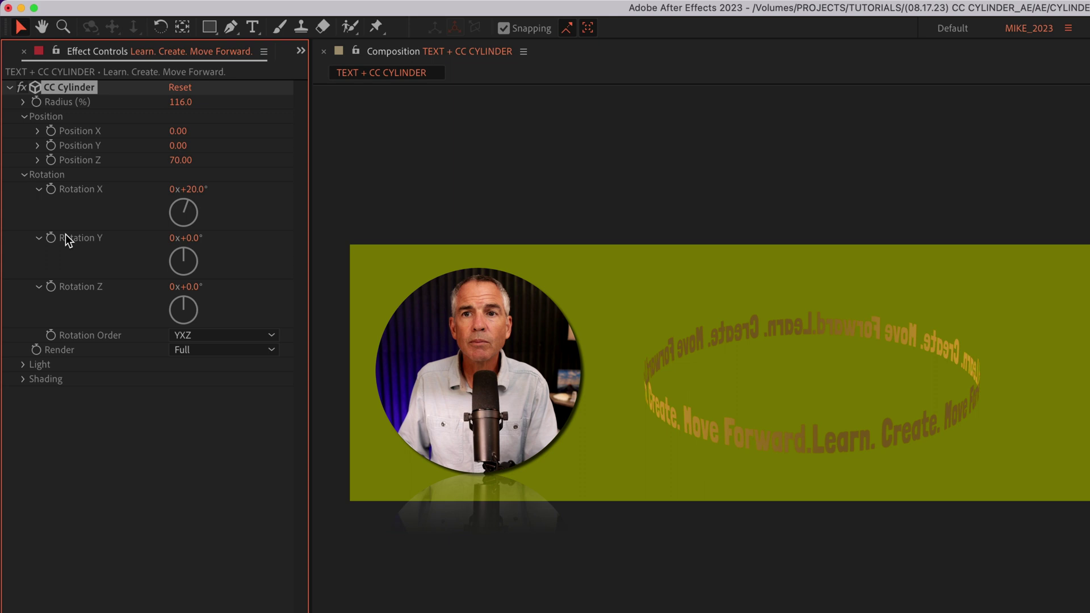
- Set Light Intensity to 0 and Light Height to -100, then expand Shading
left_click(23, 365)
left_click(176, 379)
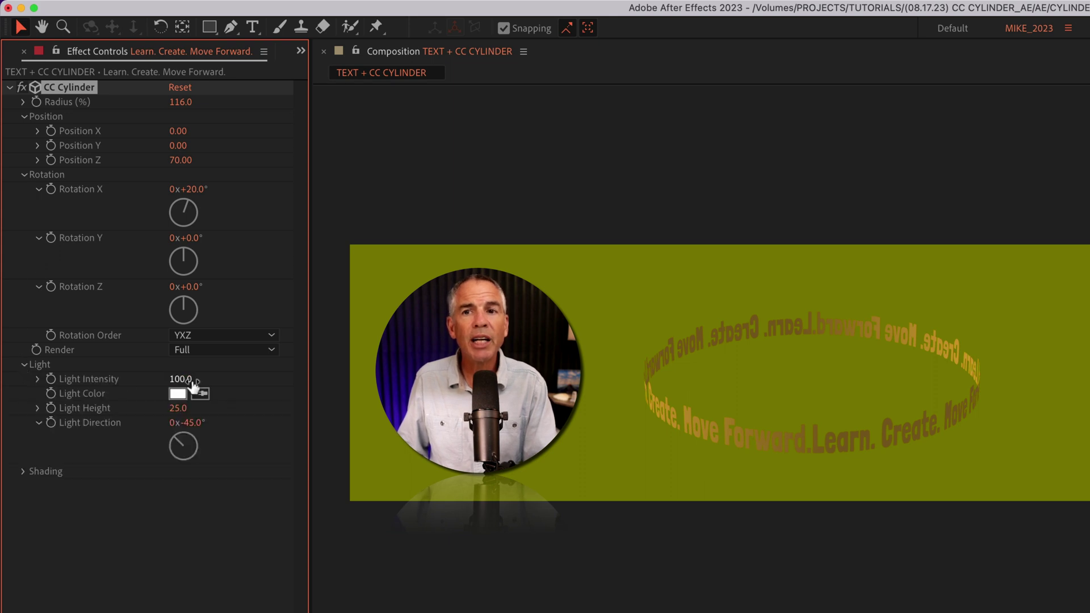
type("0")
key("Return")
left_click(176, 408)
type("-100")
key("Return")
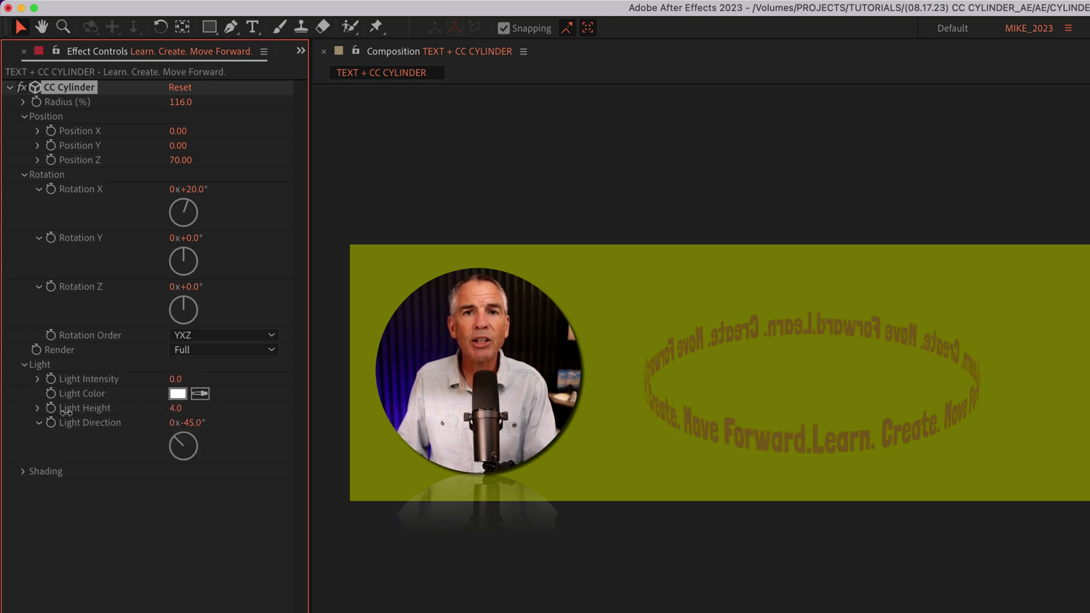
left_click(21, 471)
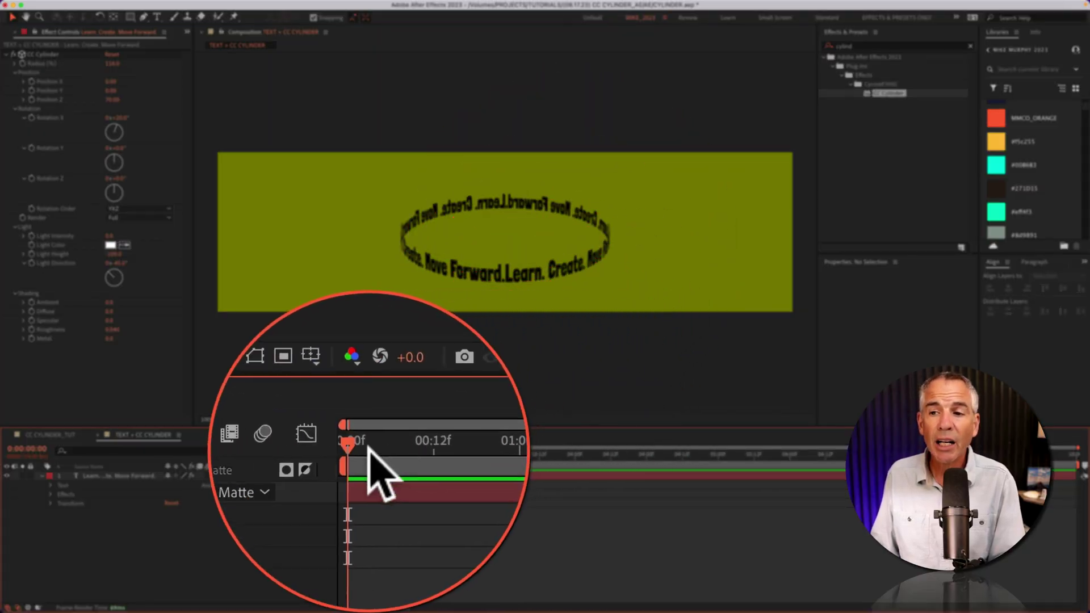
- Keyframe the cylinder's Rotation Y from 0:00 to one full turn near 7:00
mouse_move(362, 454)
left_mouse_down()
mouse_move(618, 454)
mouse_move(342, 454)
left_mouse_up()
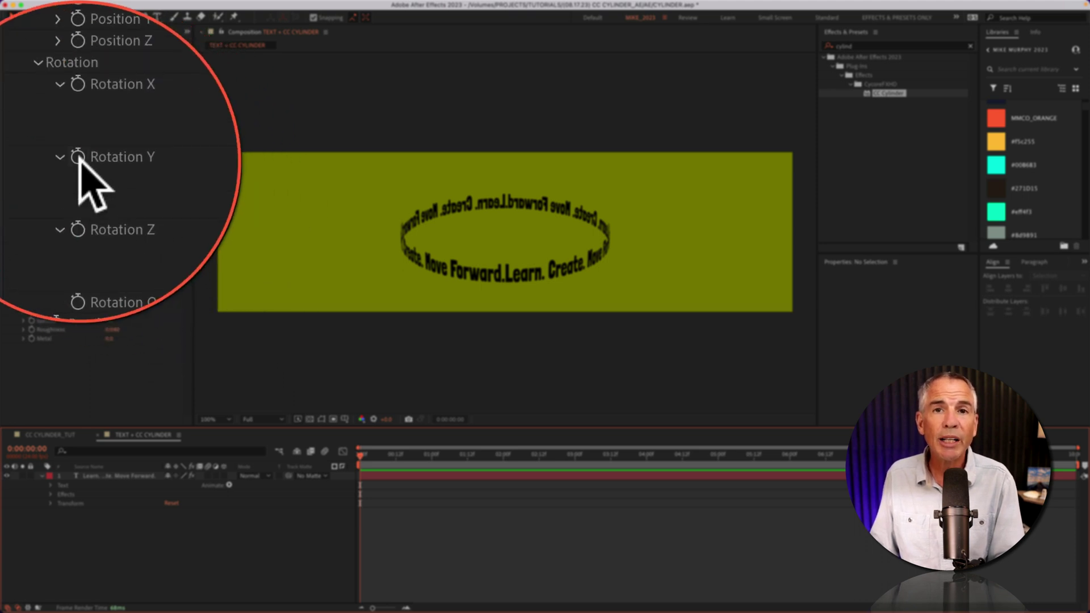
left_click(31, 148)
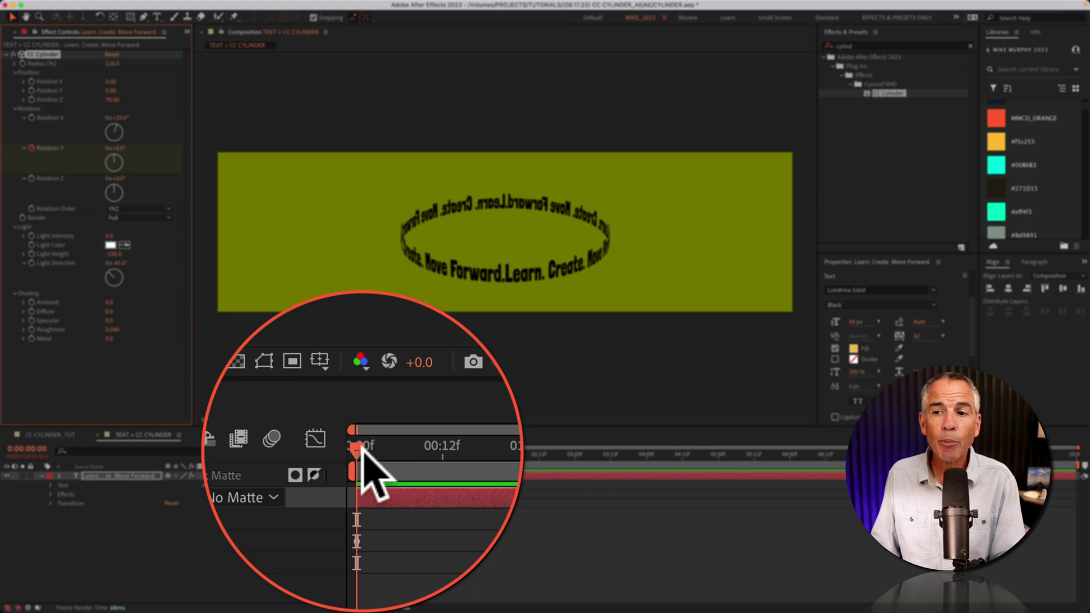
left_click_drag(359, 454, 861, 455)
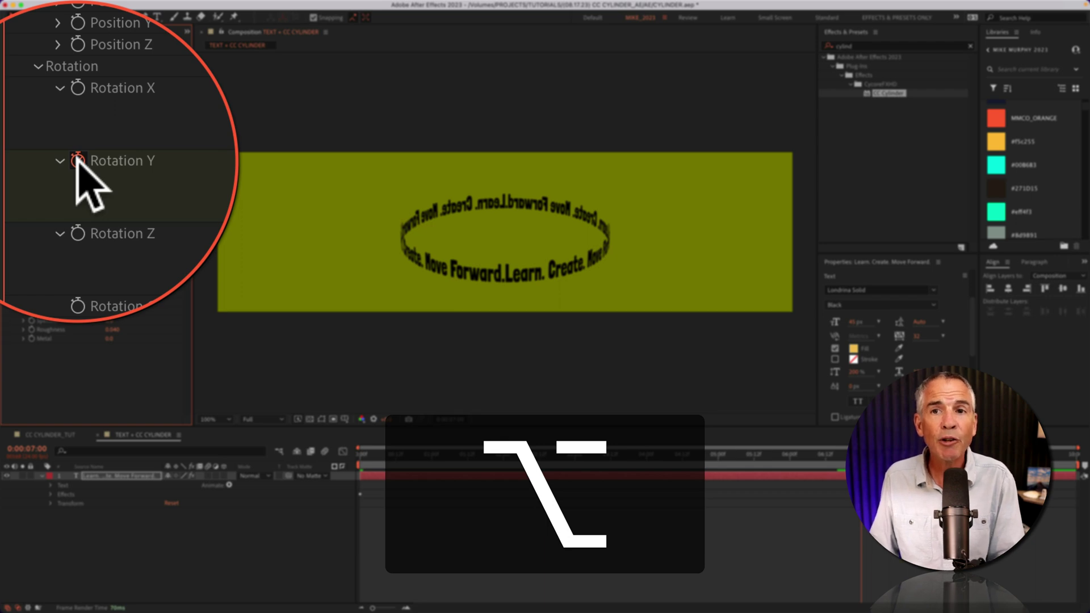
- Add a loopOut() expression to Rotation Y and preview the looping spin
left_click(78, 162, "alt")
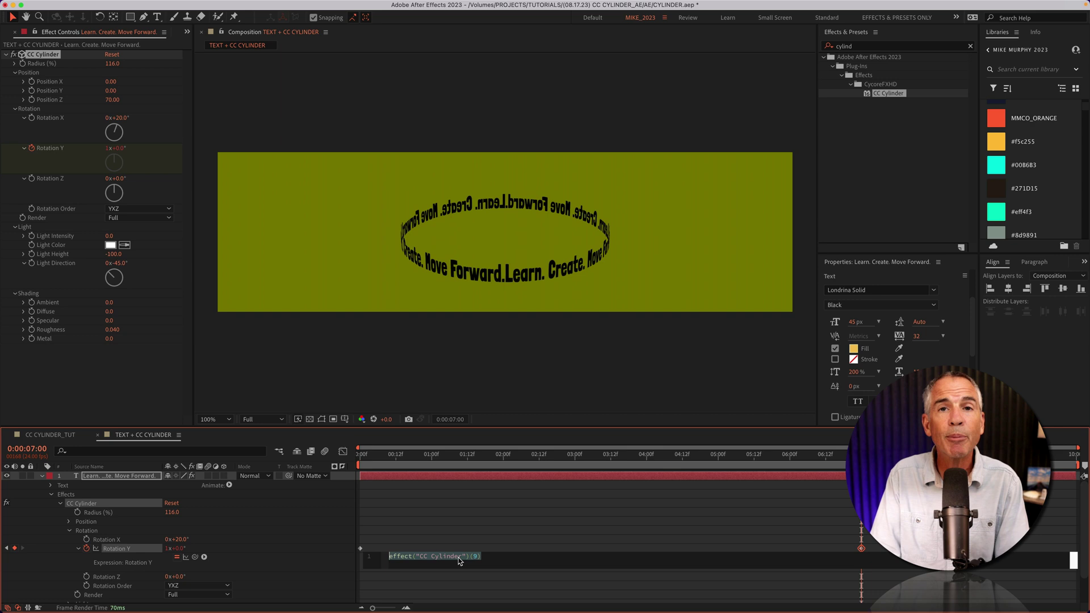
type("l")
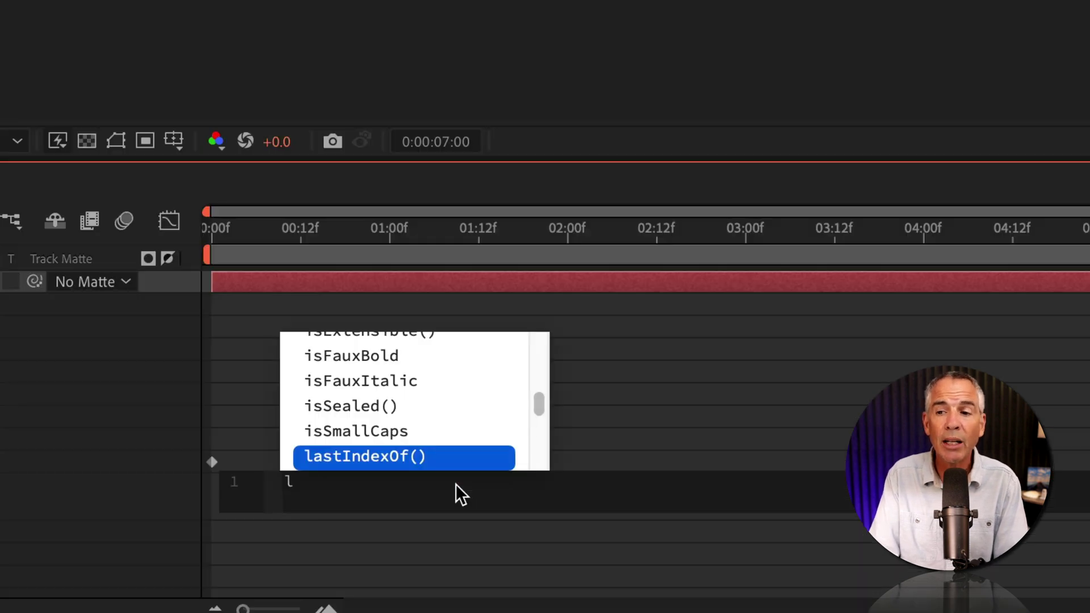
type("oopOut")
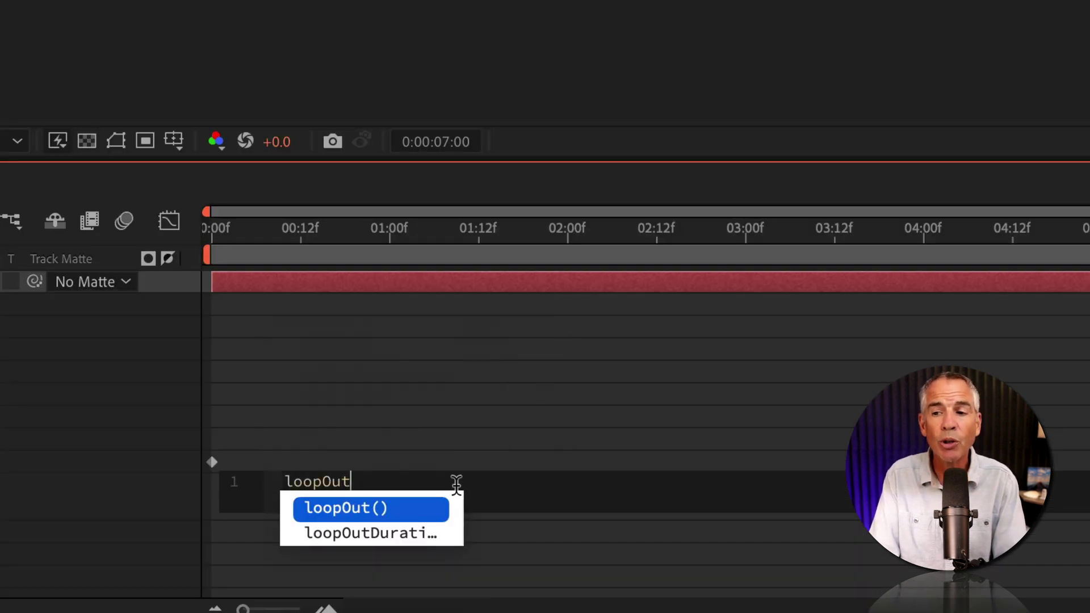
key("Return")
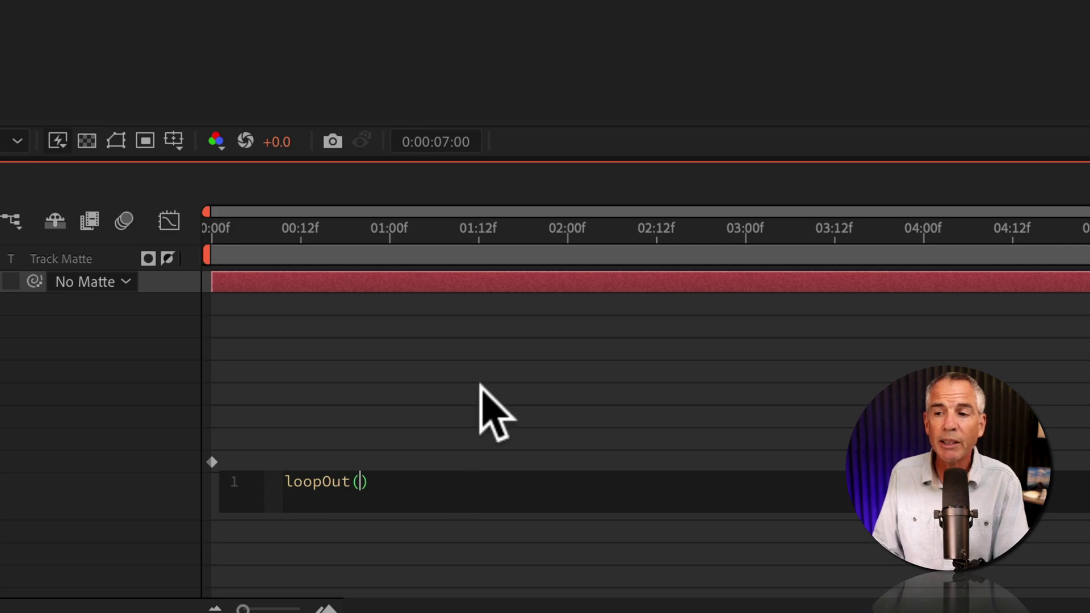
left_click(479, 414)
key("space")
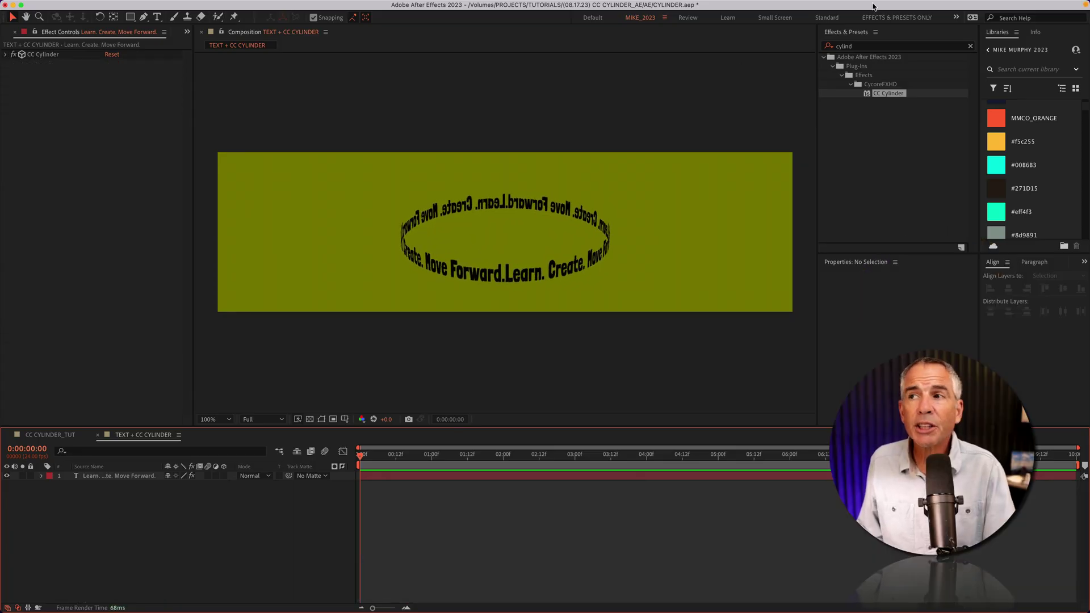
- Apply a Fill effect to the text layer and colour it cyan #00B6B3
left_click(862, 46)
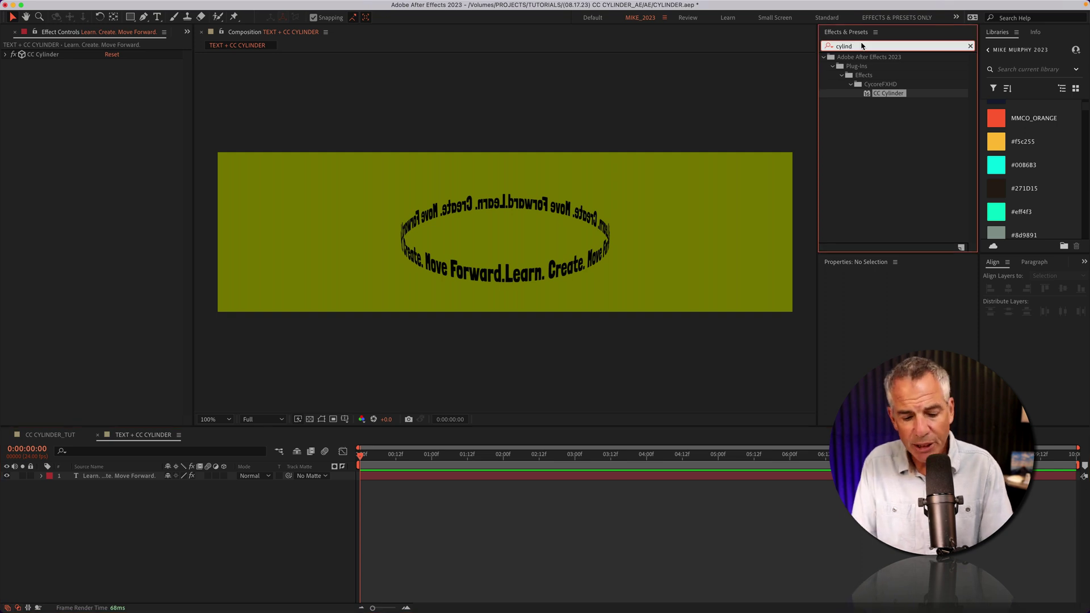
type("fill")
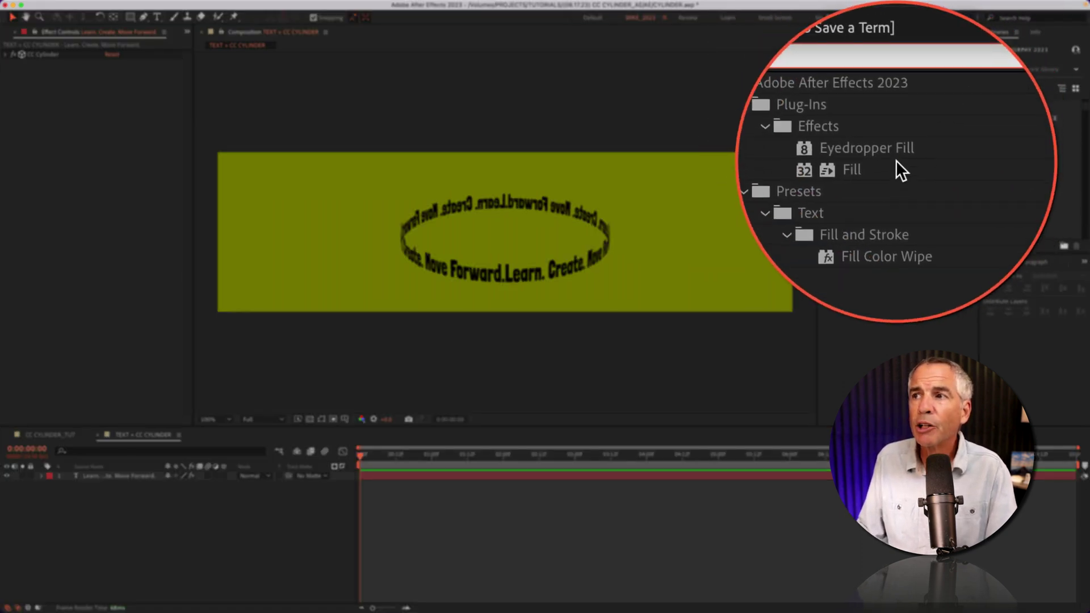
left_click_drag(892, 93, 122, 477)
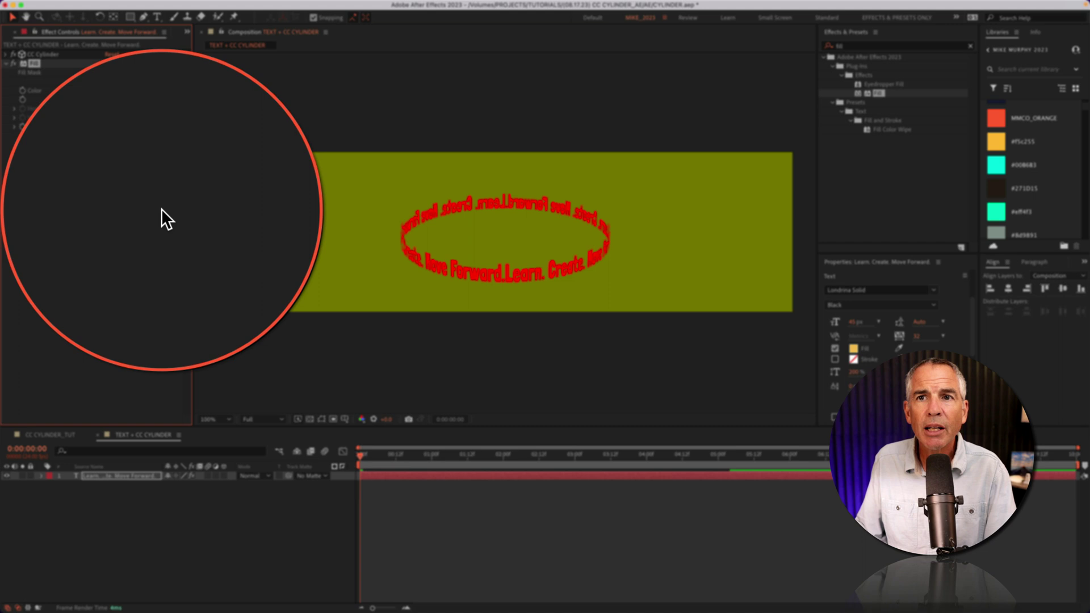
left_click(125, 91)
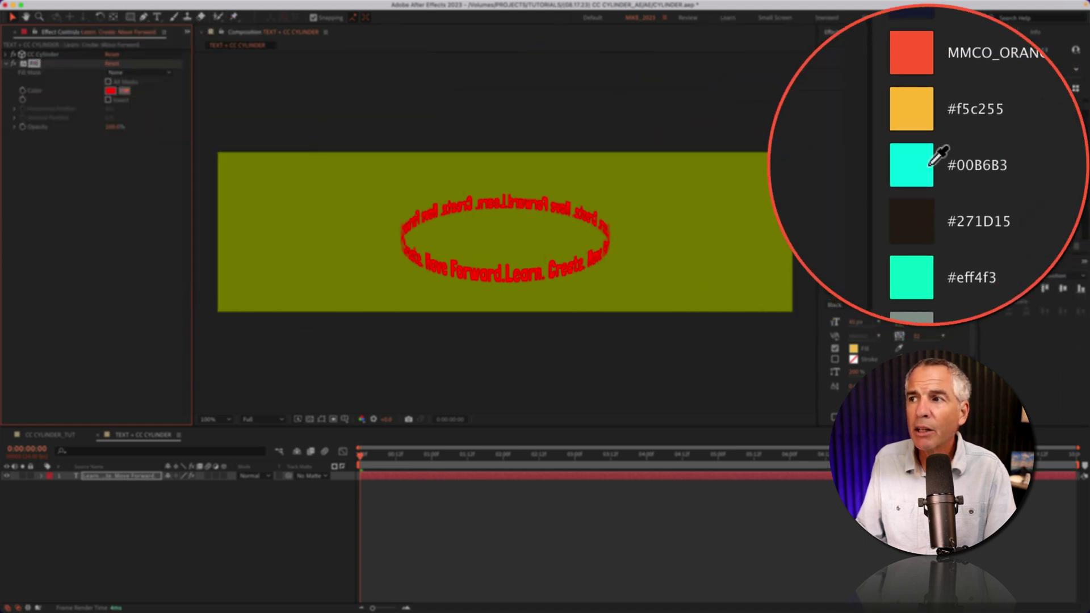
left_click(931, 162)
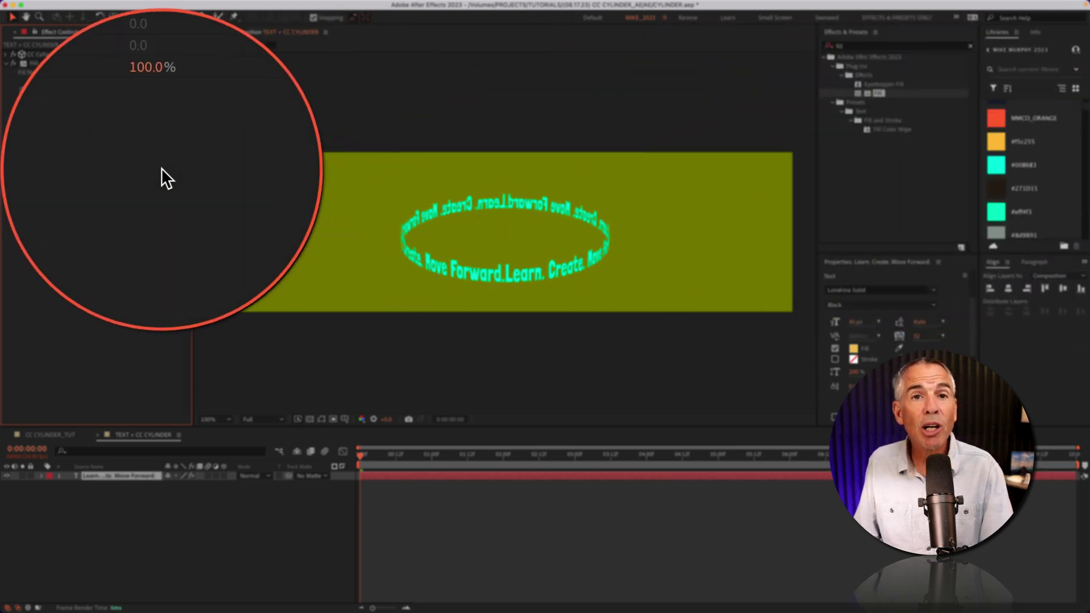
- Search for 'drop' and apply Drop Shadow with default settings to the text layer
left_click(873, 45)
type("dr")
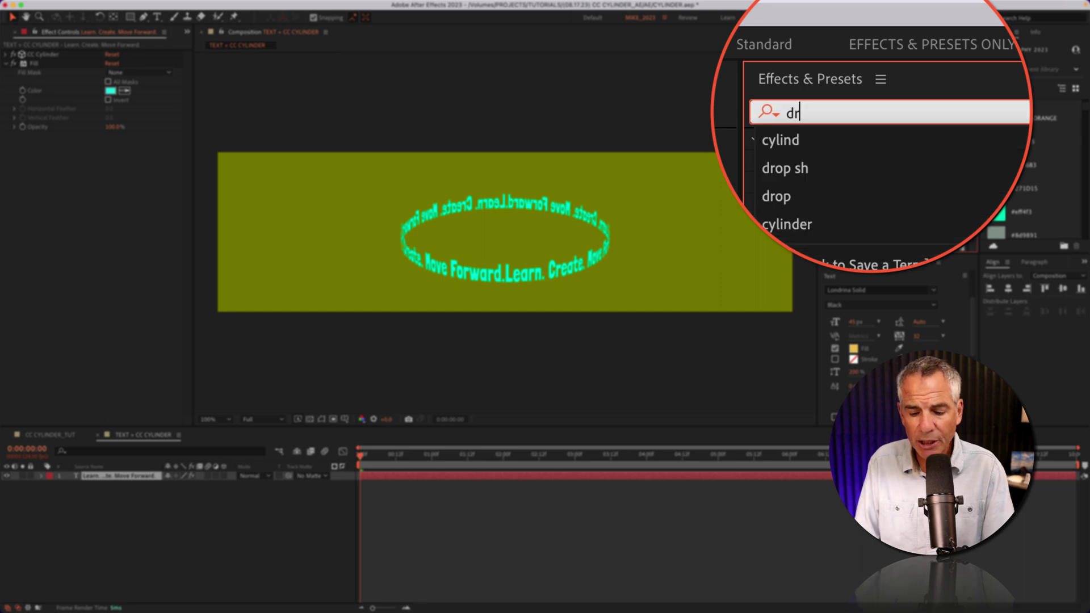
type("op")
left_click(891, 160)
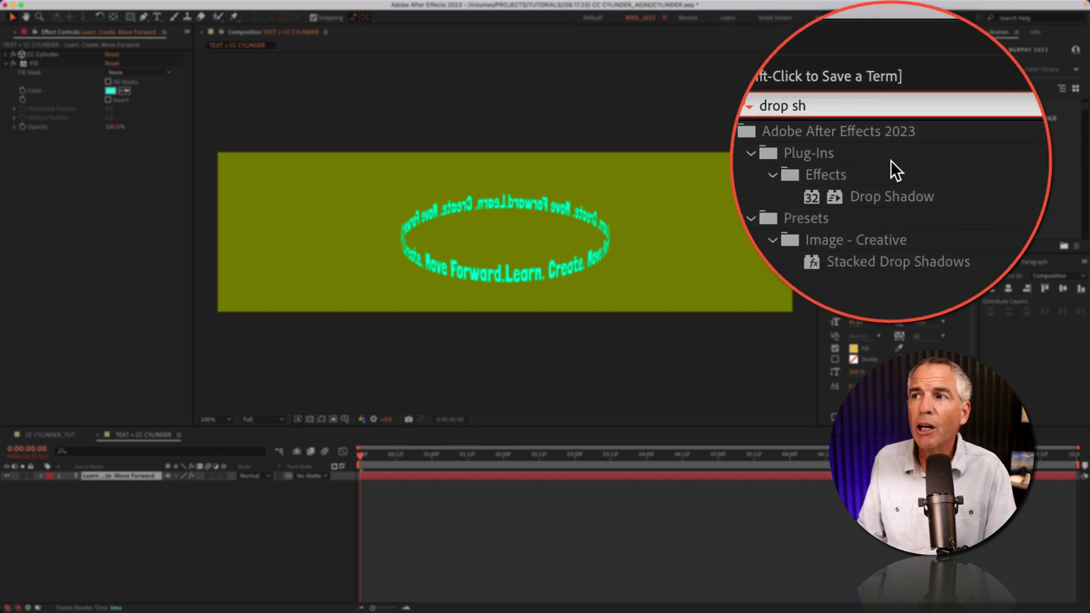
left_click_drag(889, 84, 152, 476)
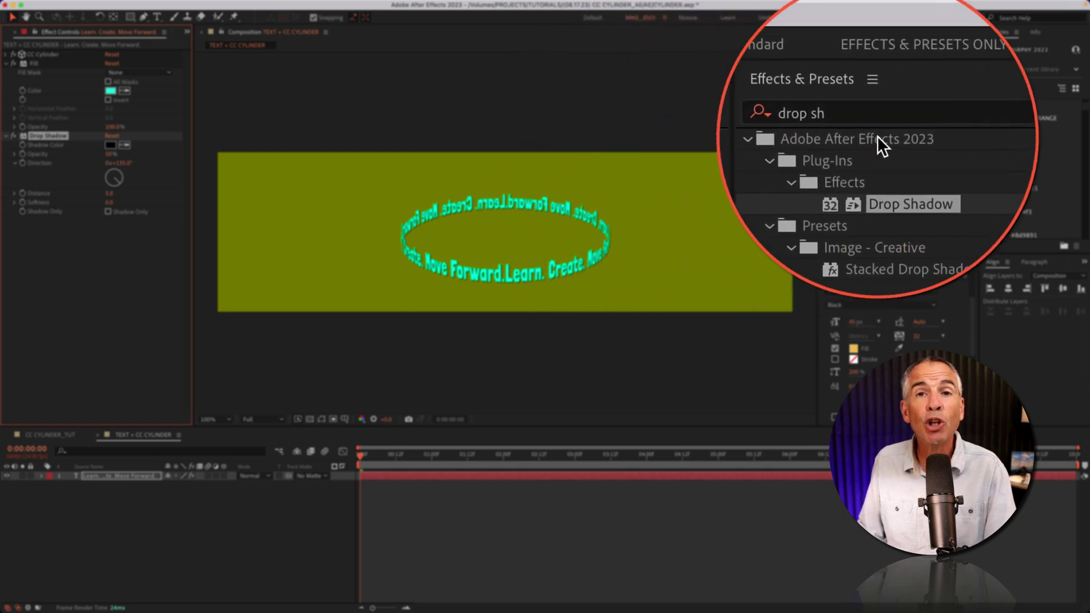
left_click(861, 110)
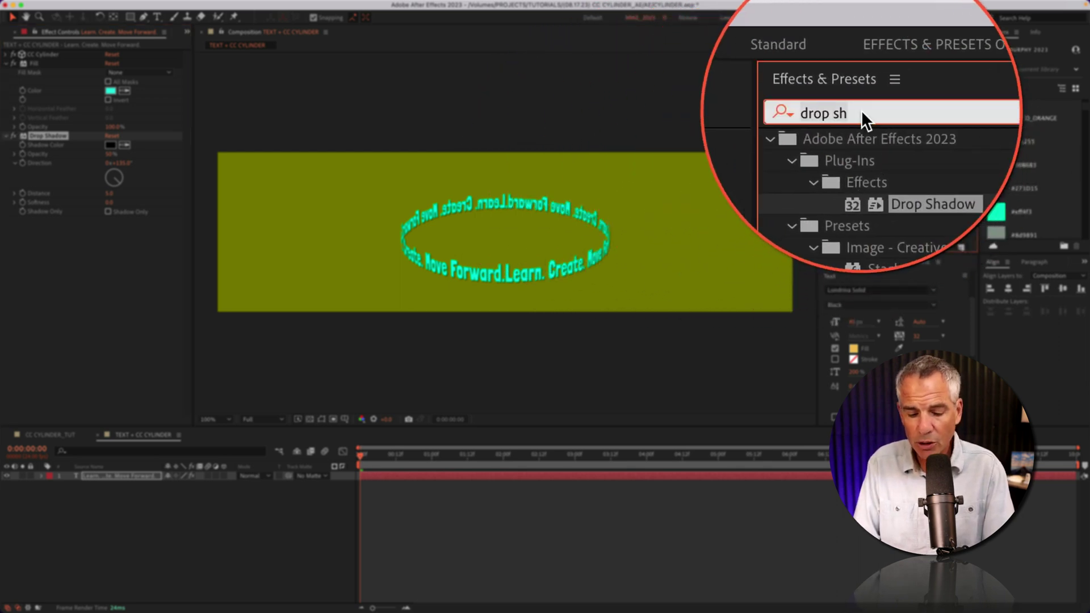
- Apply Turbulent Displace to the text layer with Amount set to 5
type("turb")
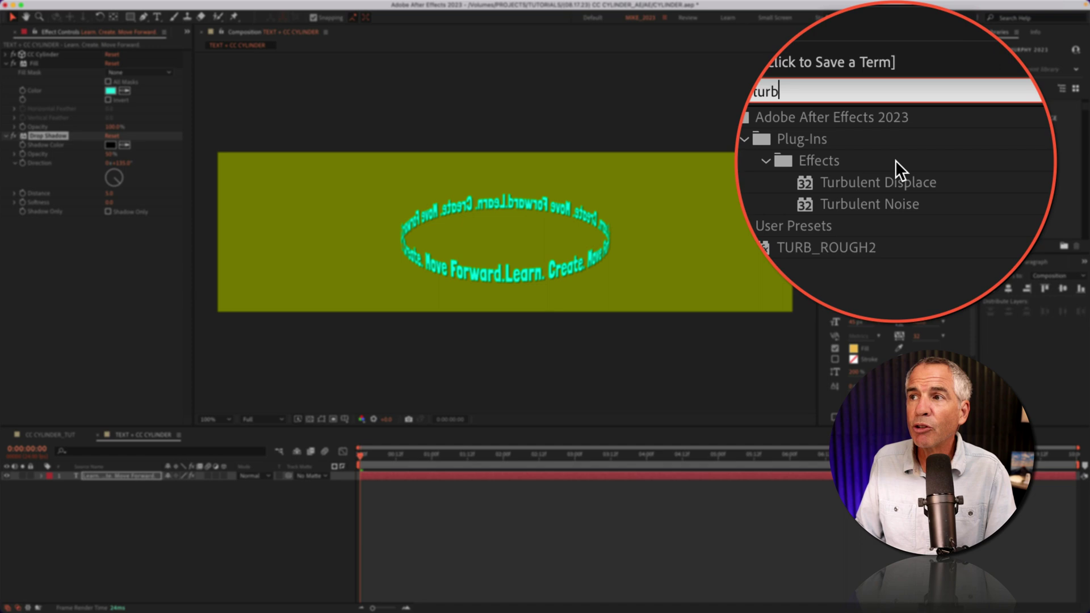
left_click_drag(891, 84, 119, 476)
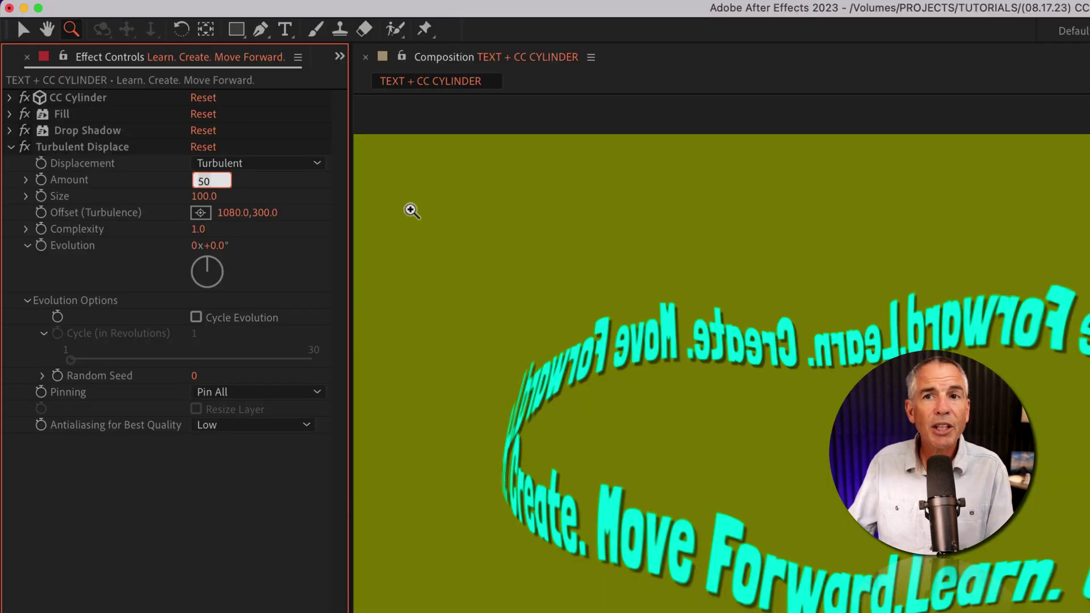
key("BackSpace")
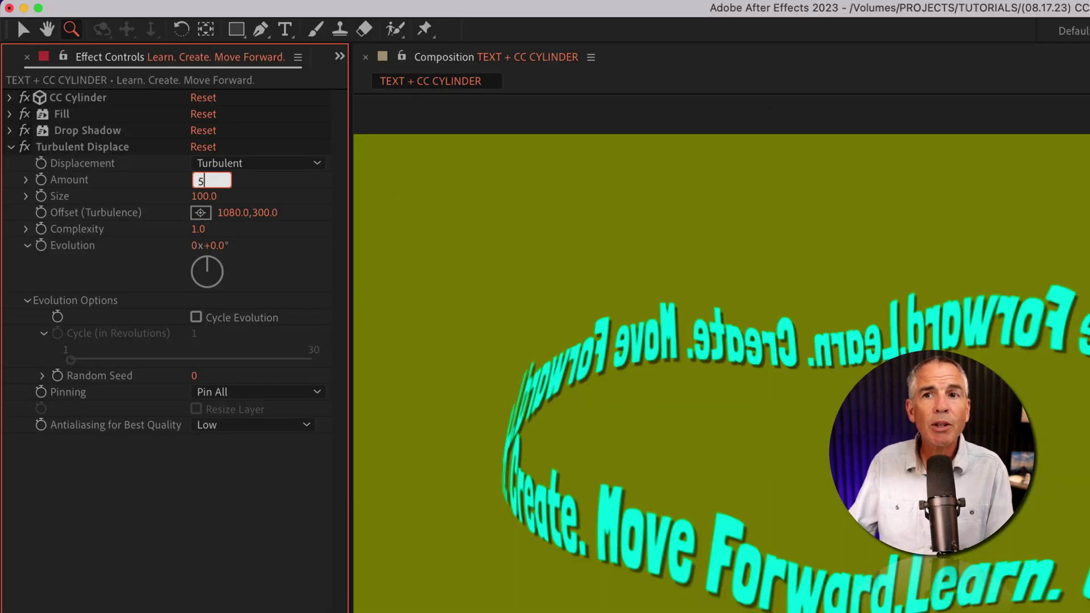
key("Return")
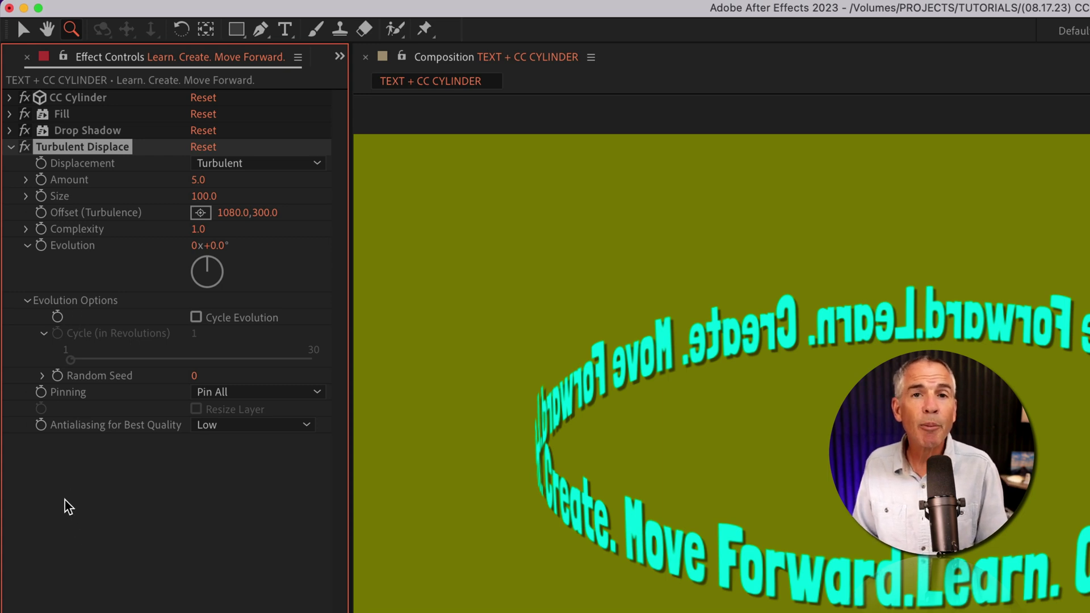
- Drive Random Seed with a time*5 expression and preview the animation
left_click(57, 376, "alt")
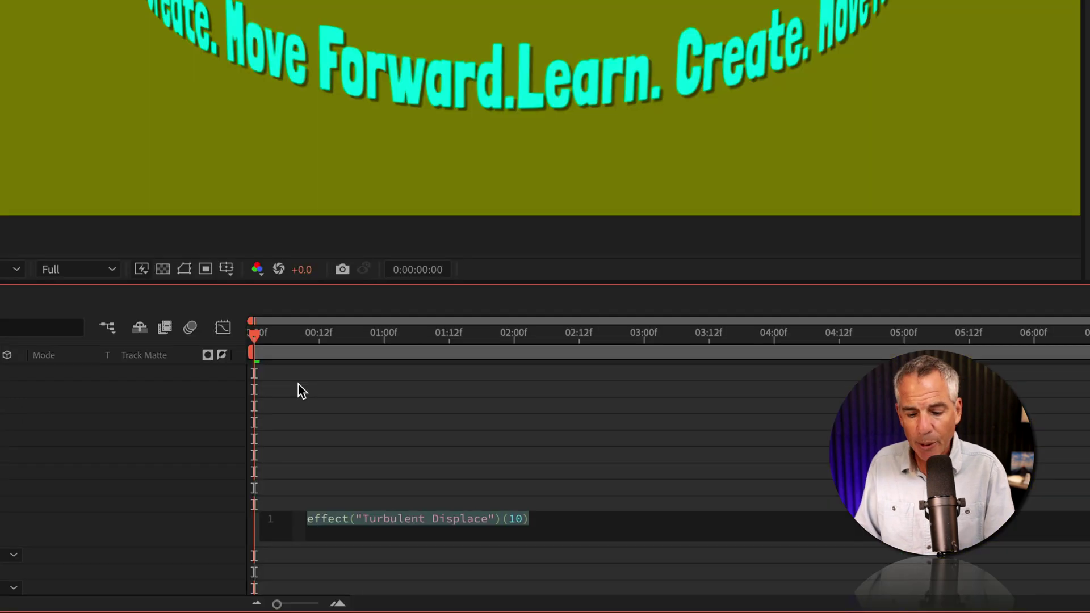
type("time*5")
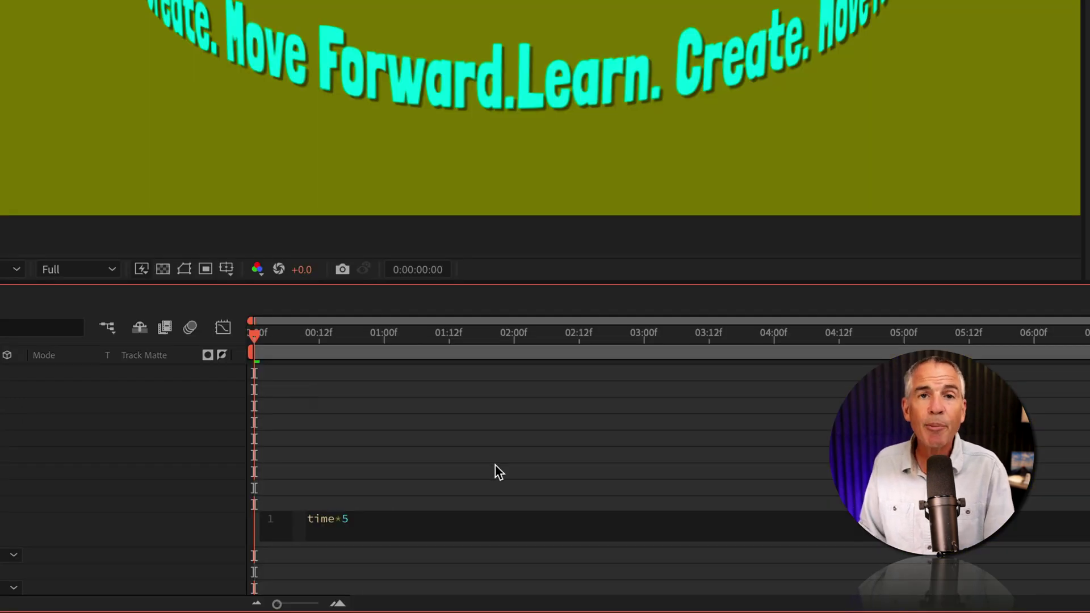
left_click(500, 453)
key("space")
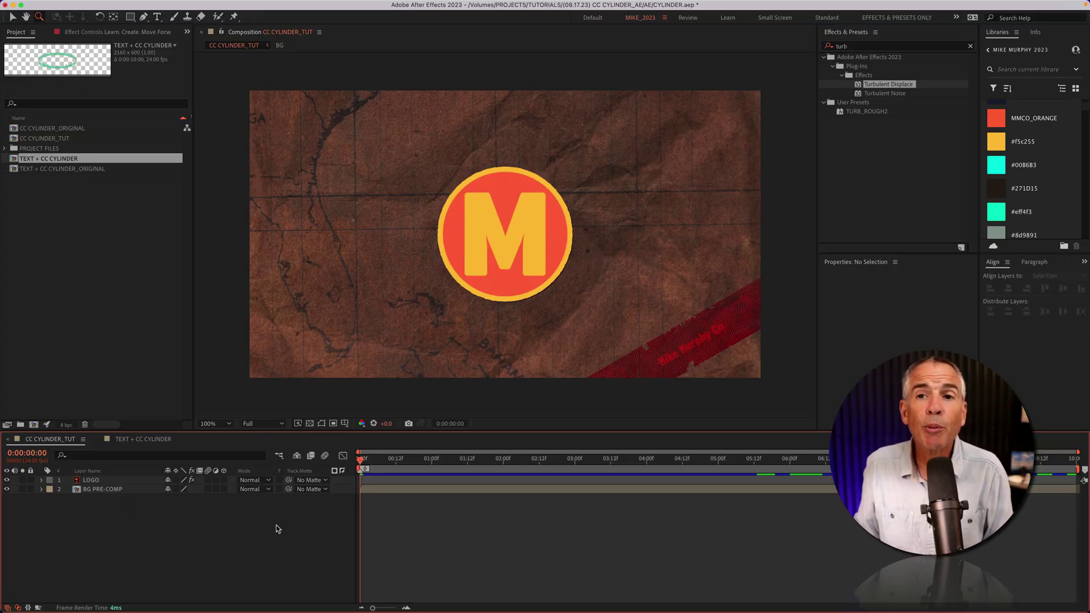
- Drag the TEXT + CC CYLINDER comp into the CC CYLINDER_TUT viewer over the M logo
left_click_drag(59, 162, 514, 243)
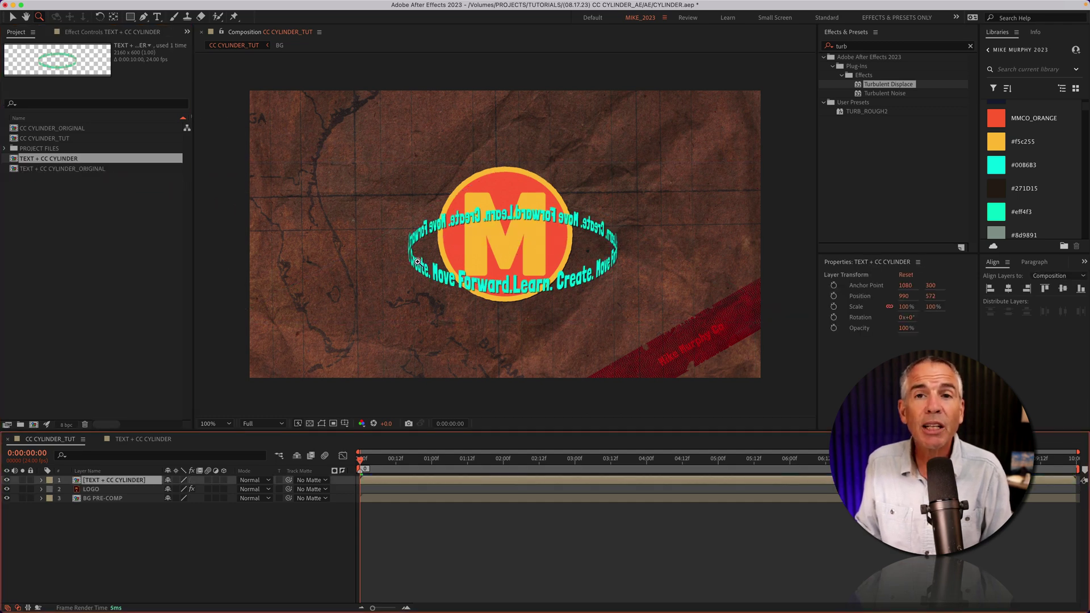
left_click(141, 441)
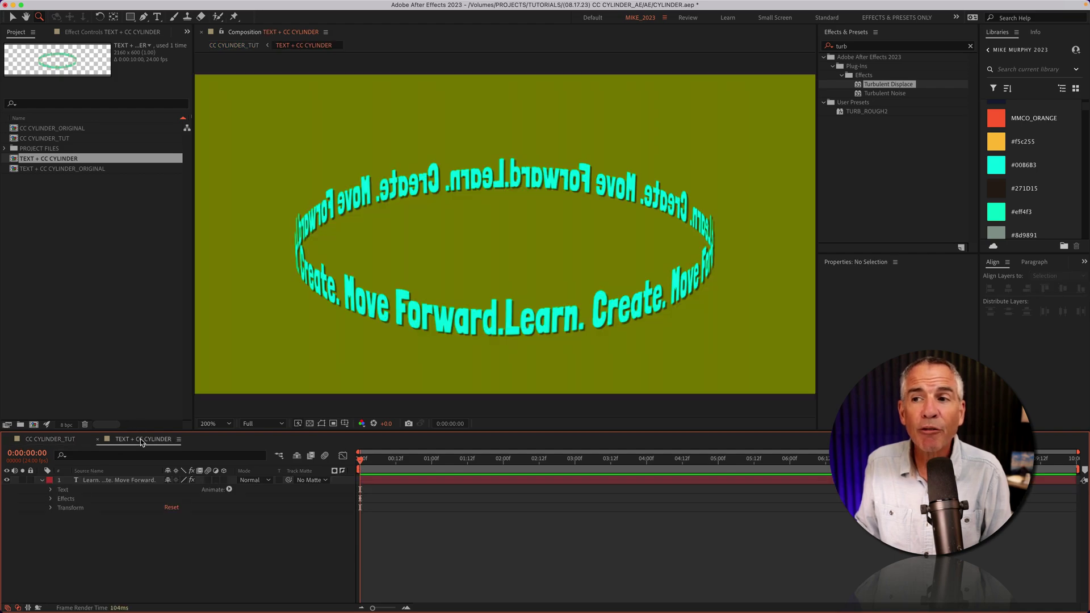
left_click(60, 441)
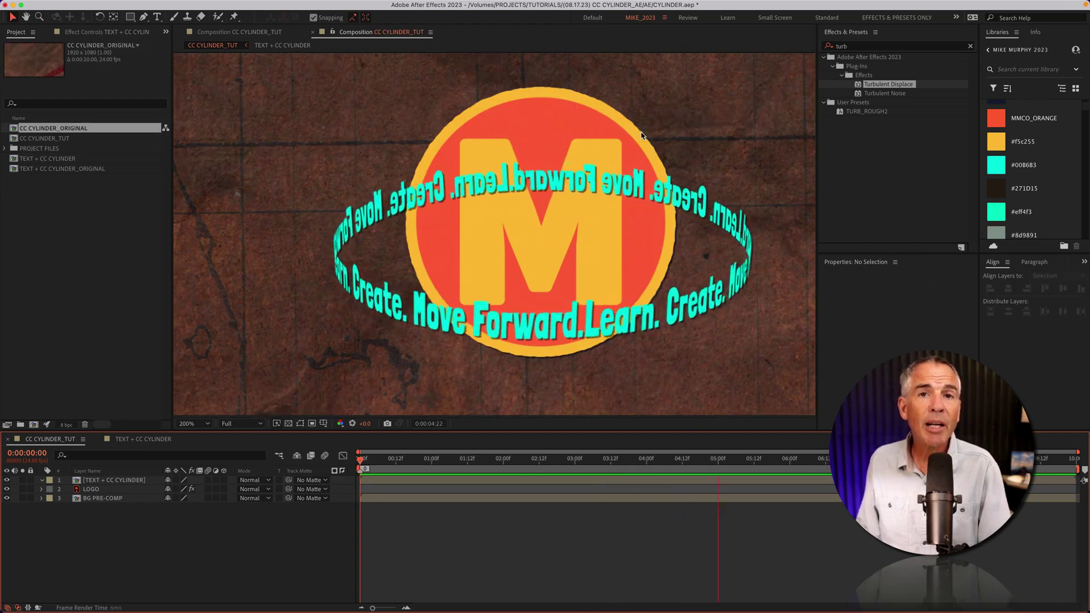
- On the TEXT + CC CYLINDER layer, pen-draw a closed curved Mask 1 around the M logo circle's top
left_click(108, 481)
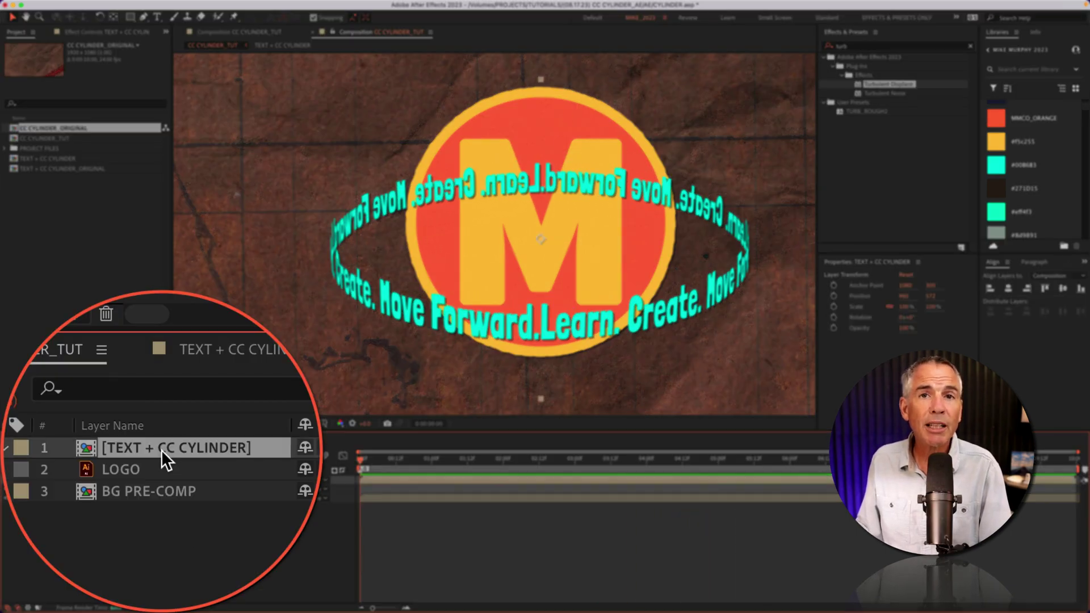
left_click(143, 16)
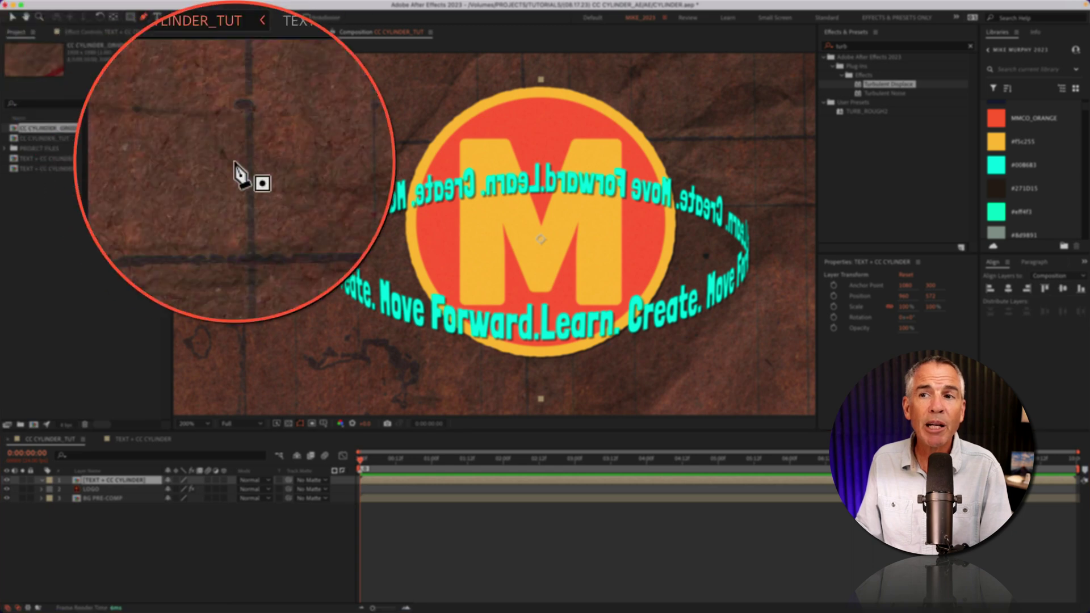
scroll(488, 244, "up", 2)
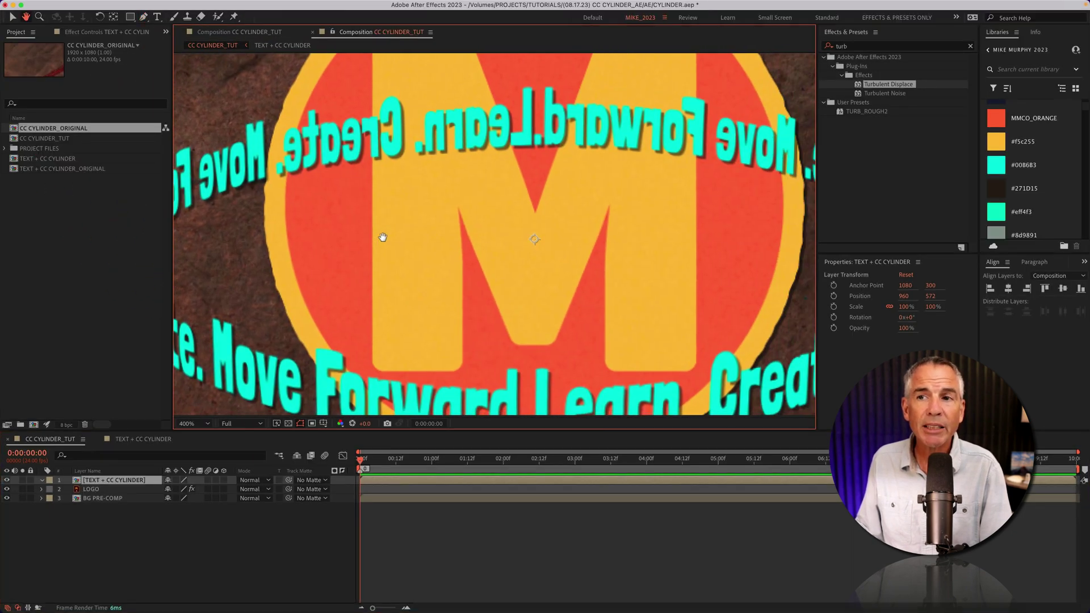
left_click_drag(383, 238, 370, 234)
key("g")
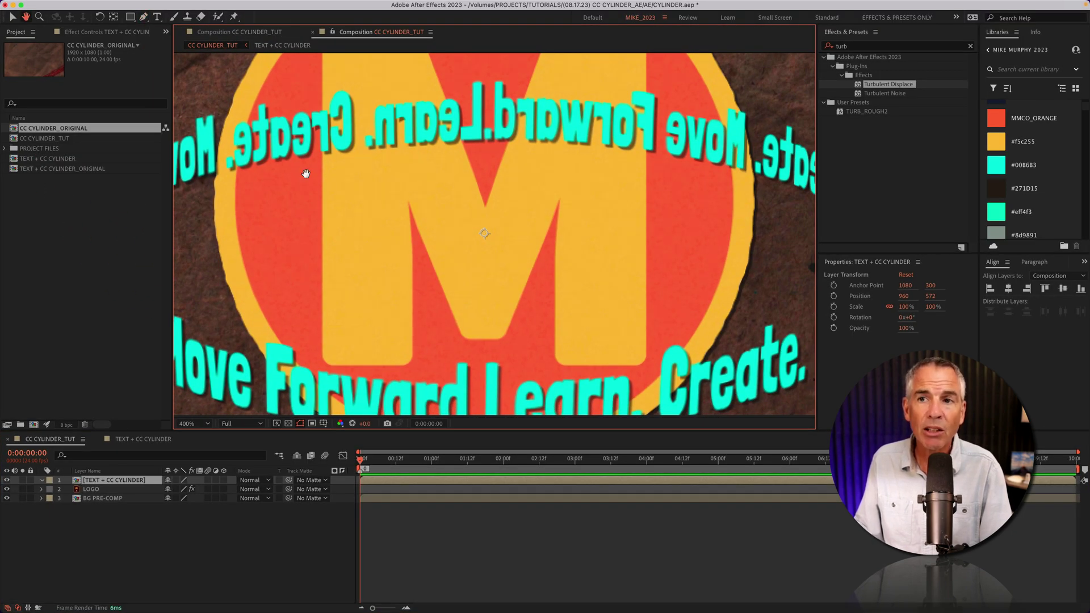
left_click_drag(306, 173, 344, 237)
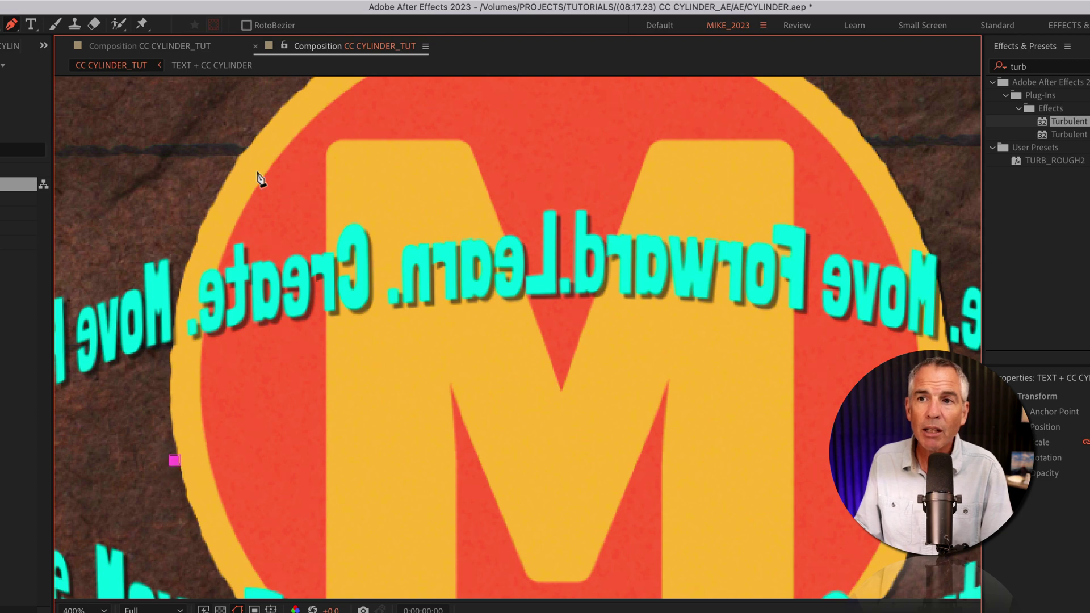
left_click_drag(259, 137, 359, 101)
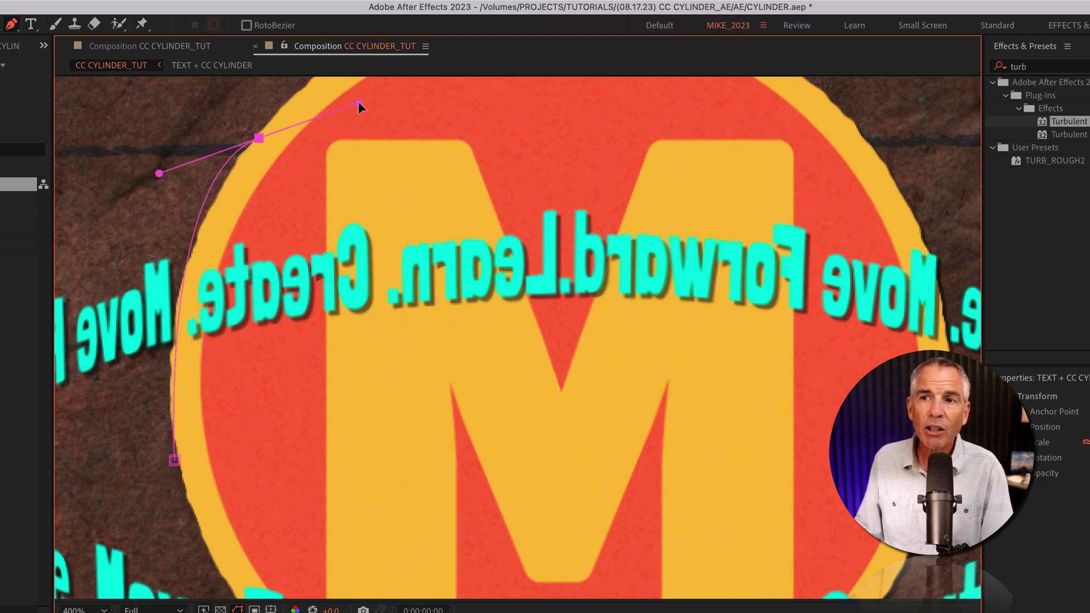
left_click_drag(474, 162, 310, 145)
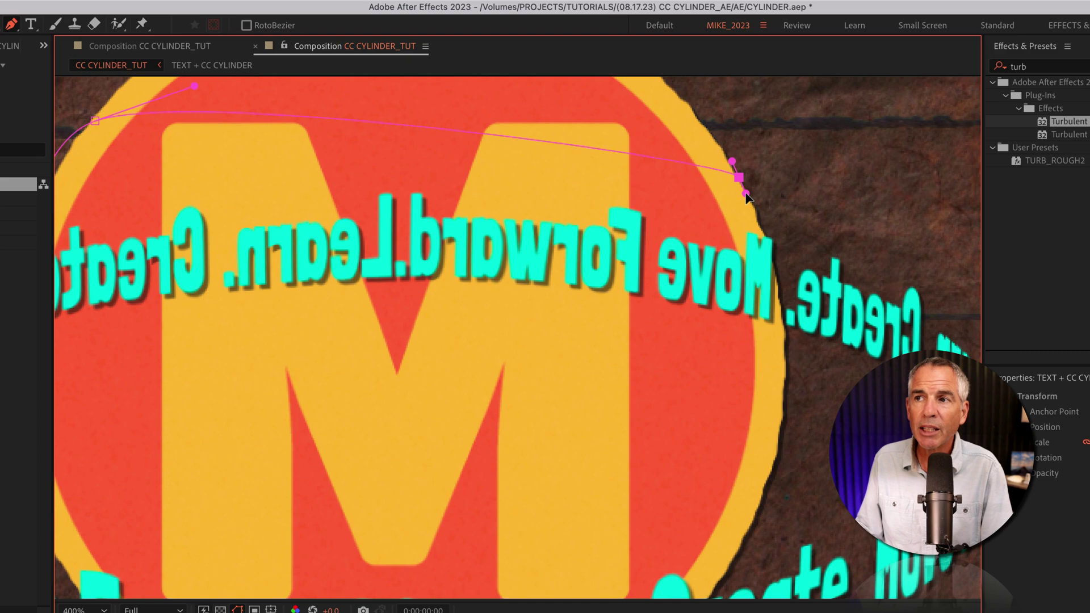
left_click_drag(739, 177, 761, 235)
left_click_drag(767, 487, 710, 563)
left_click_drag(798, 420, 998, 370)
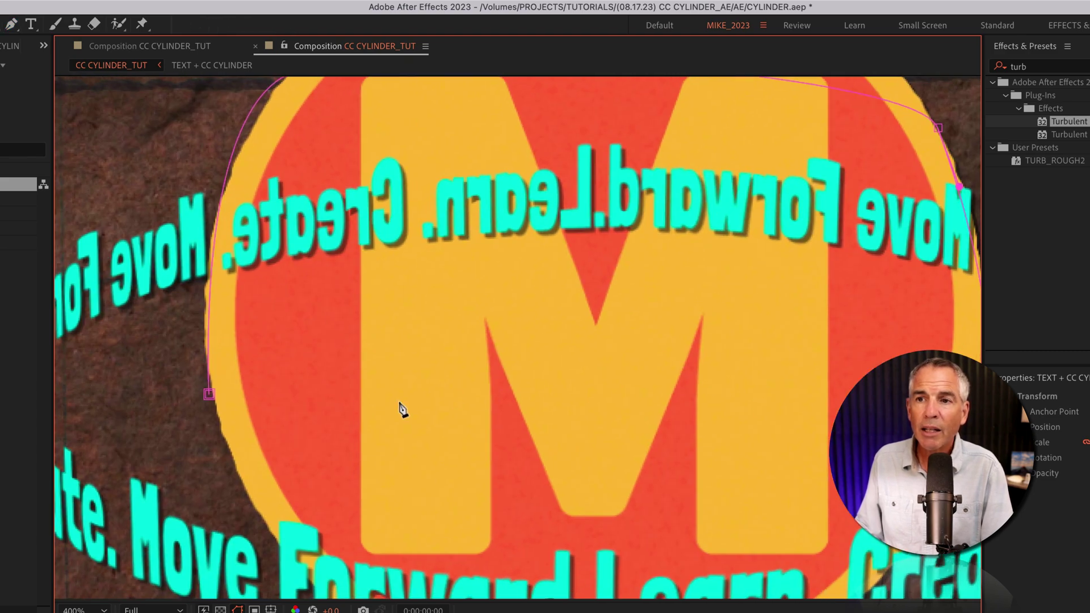
left_click(209, 394)
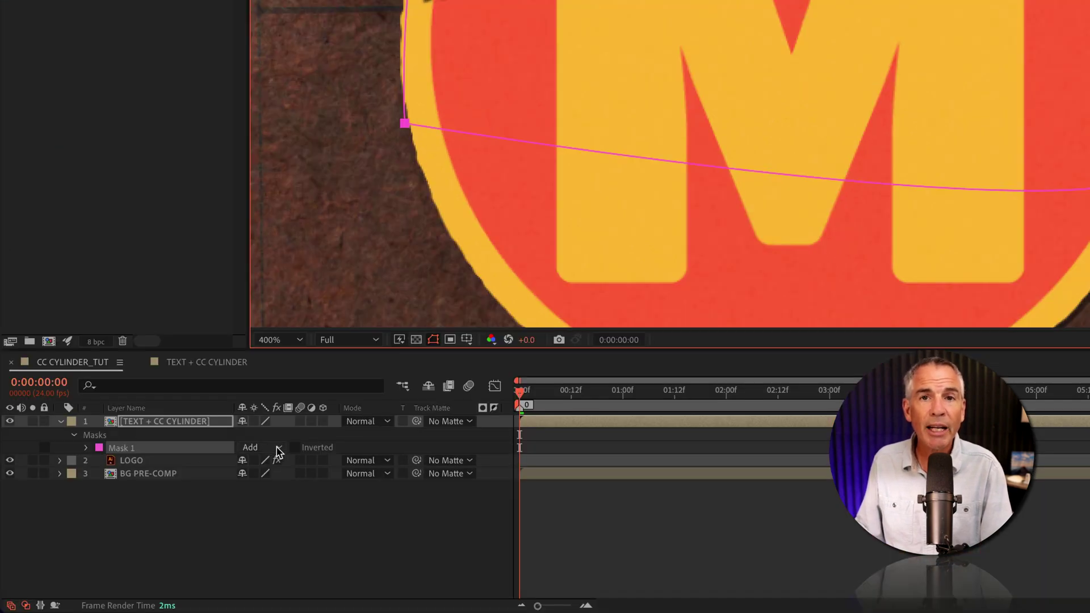
- Change Mask 1's mode from Add to Subtract
left_click(279, 450)
left_click(301, 497)
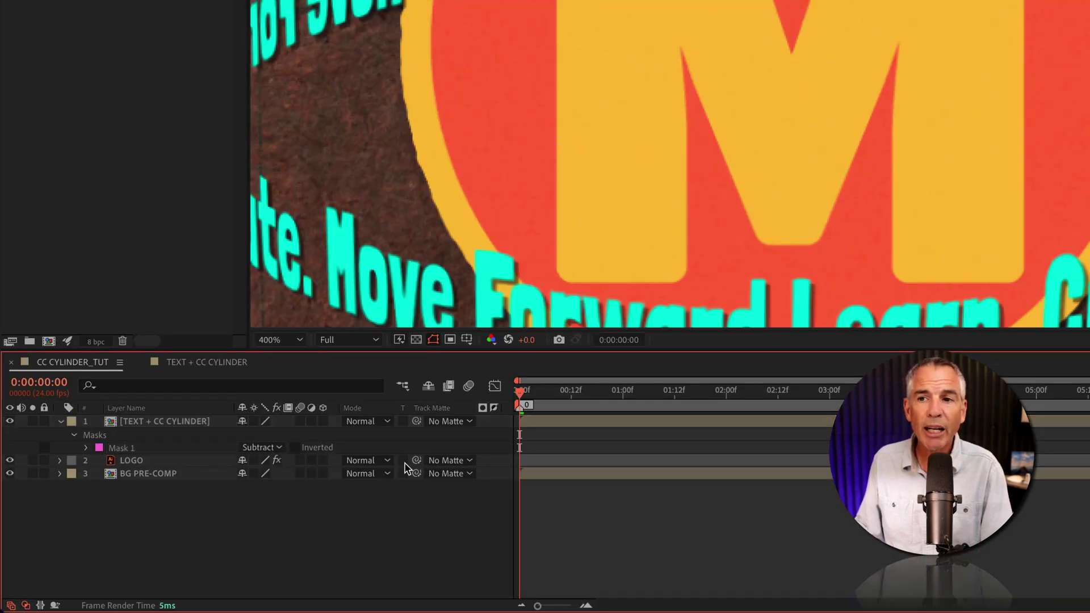